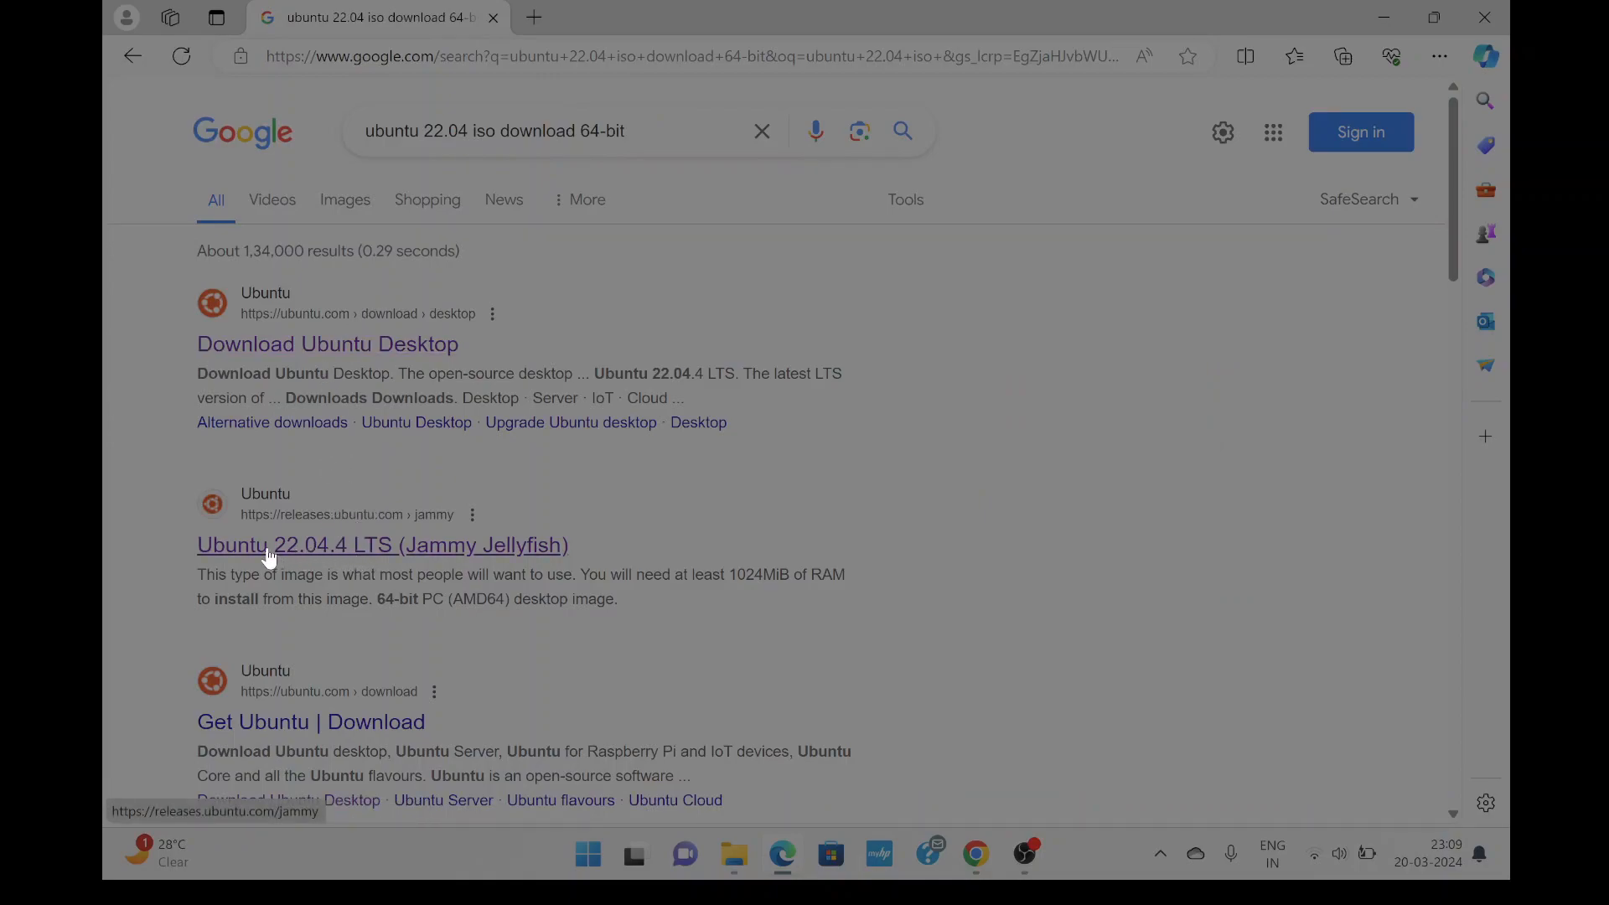
Open the Ubuntu 22.04.4 LTS page and download ubuntu-22.04.4-desktop-amd64.iso in a new tab.
click(321, 560)
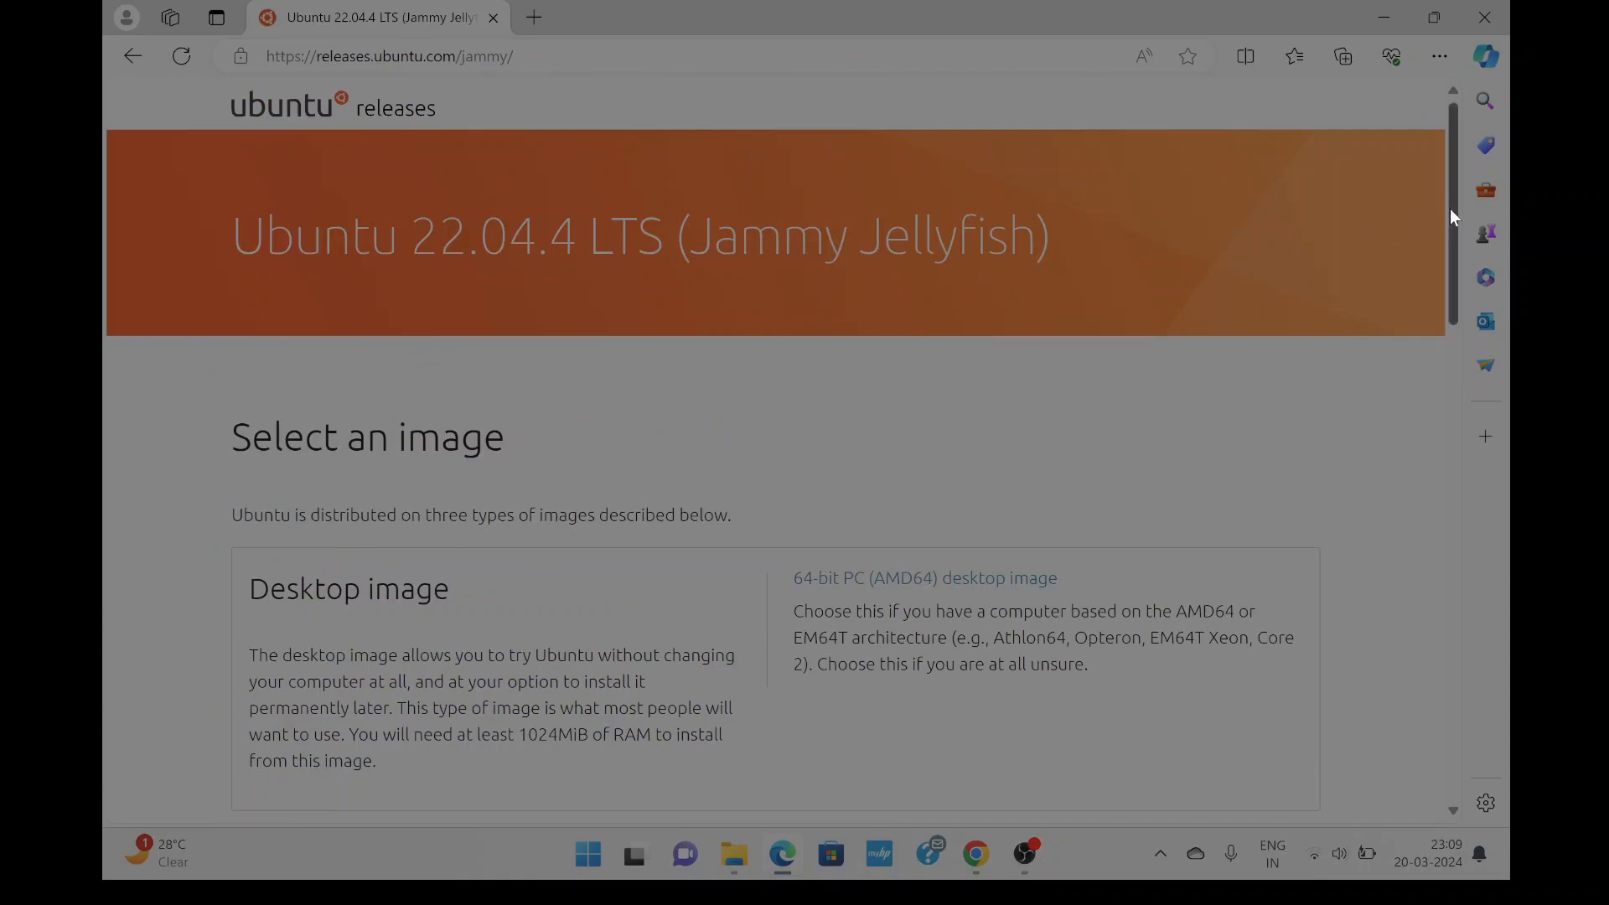
drag(1450, 208, 1452, 212)
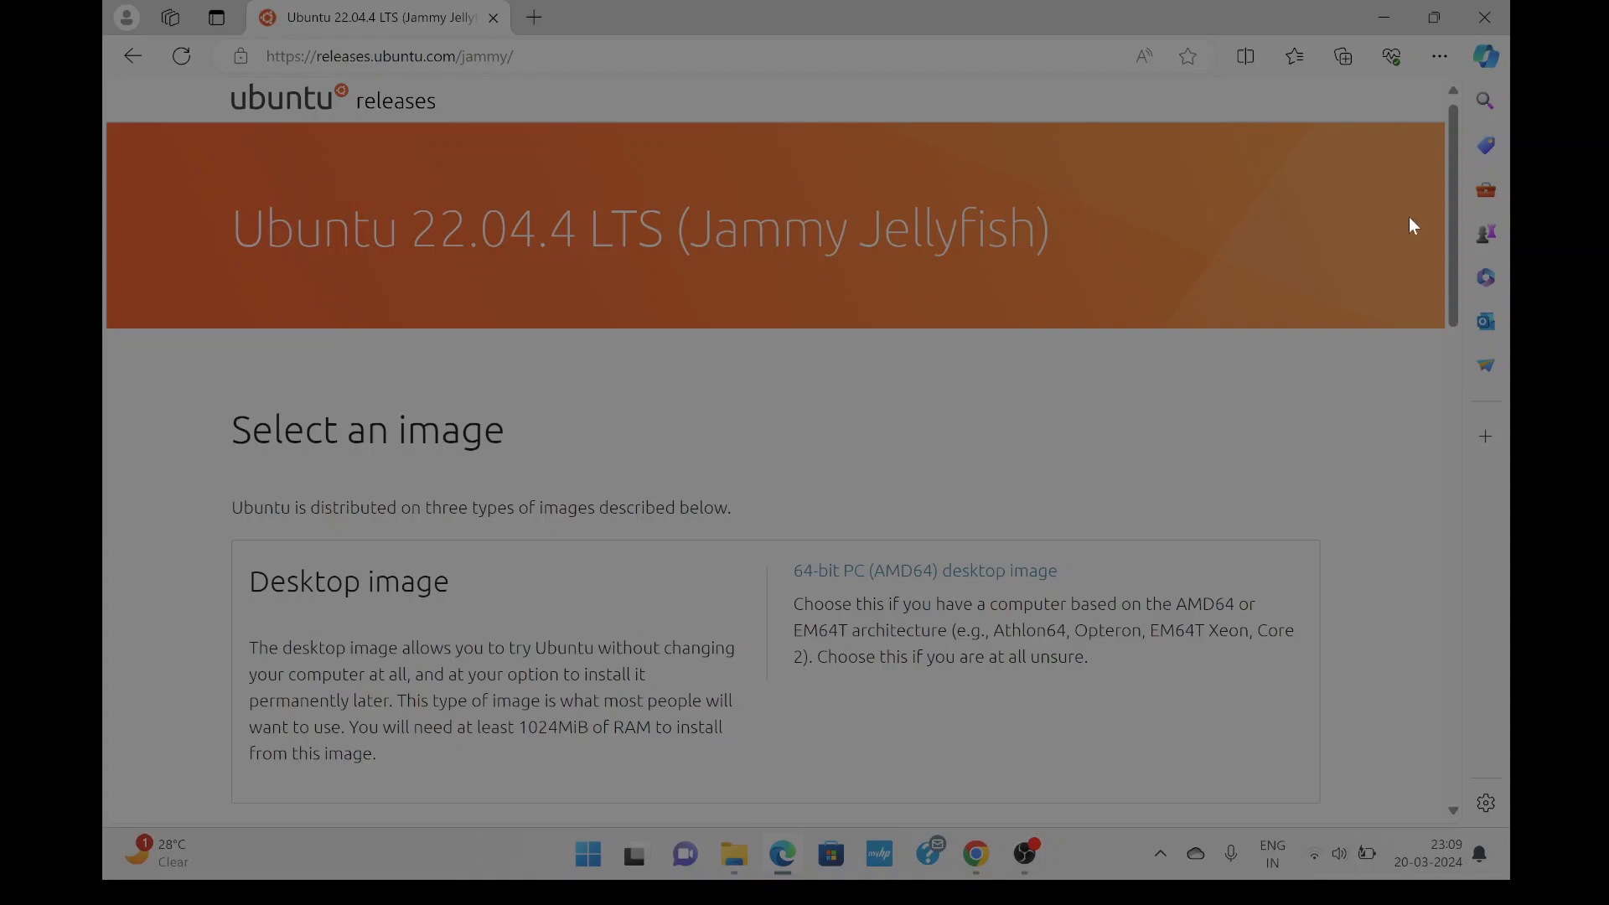
drag(1450, 233, 1449, 514)
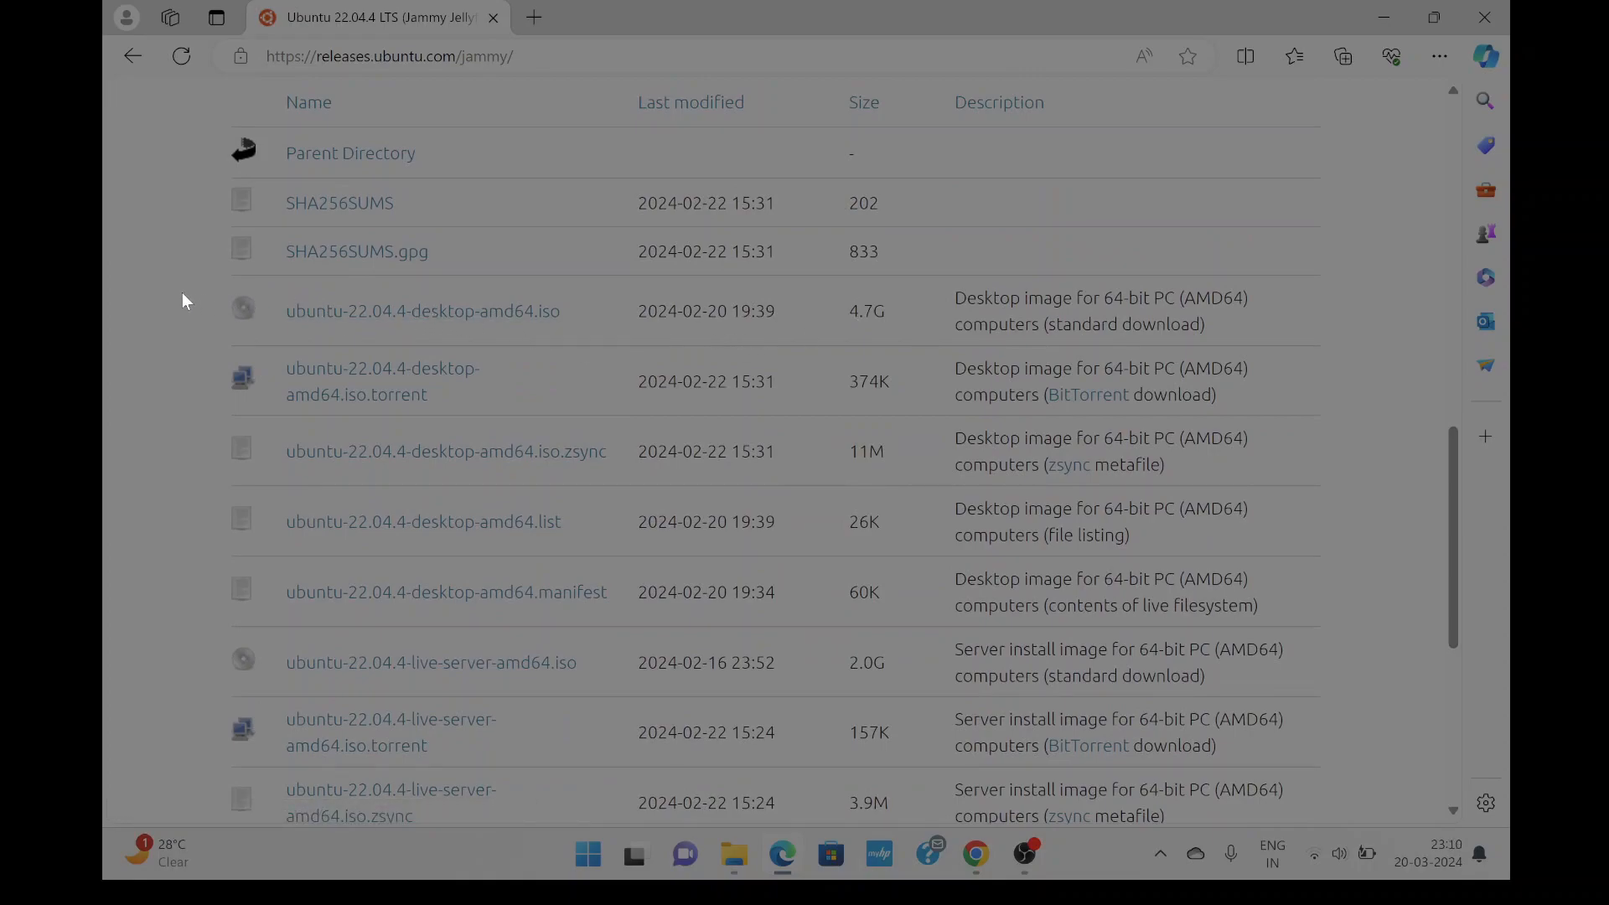
drag(175, 289, 208, 303)
right_click(411, 310)
click(466, 330)
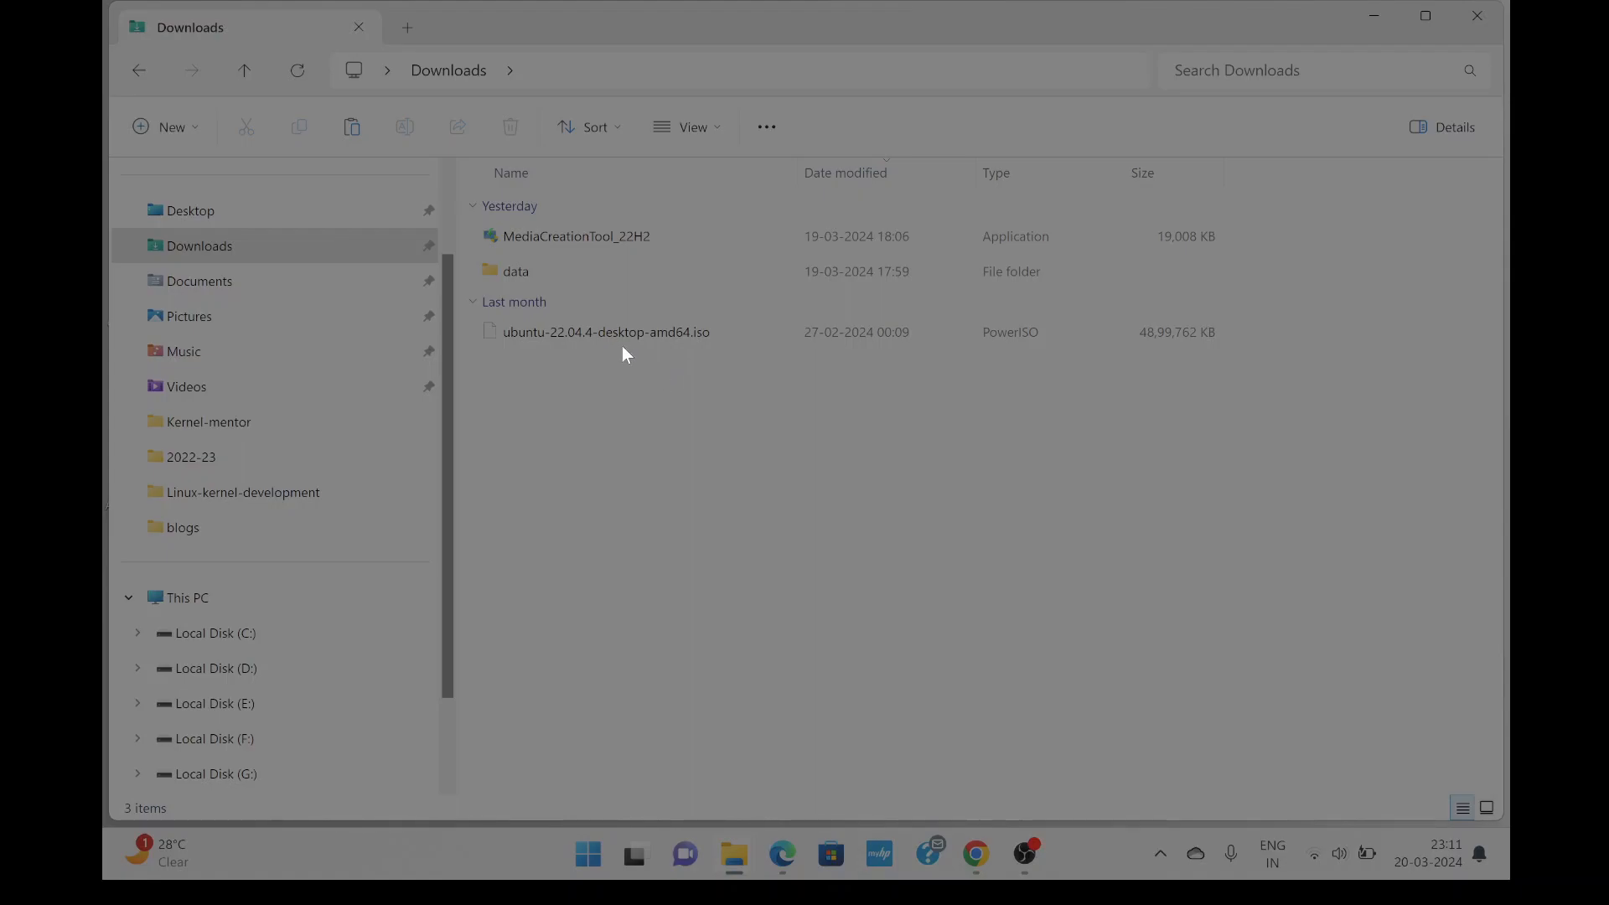
Minimize the Downloads window and launch VMware Workstation from its desktop shortcut.
click(1375, 15)
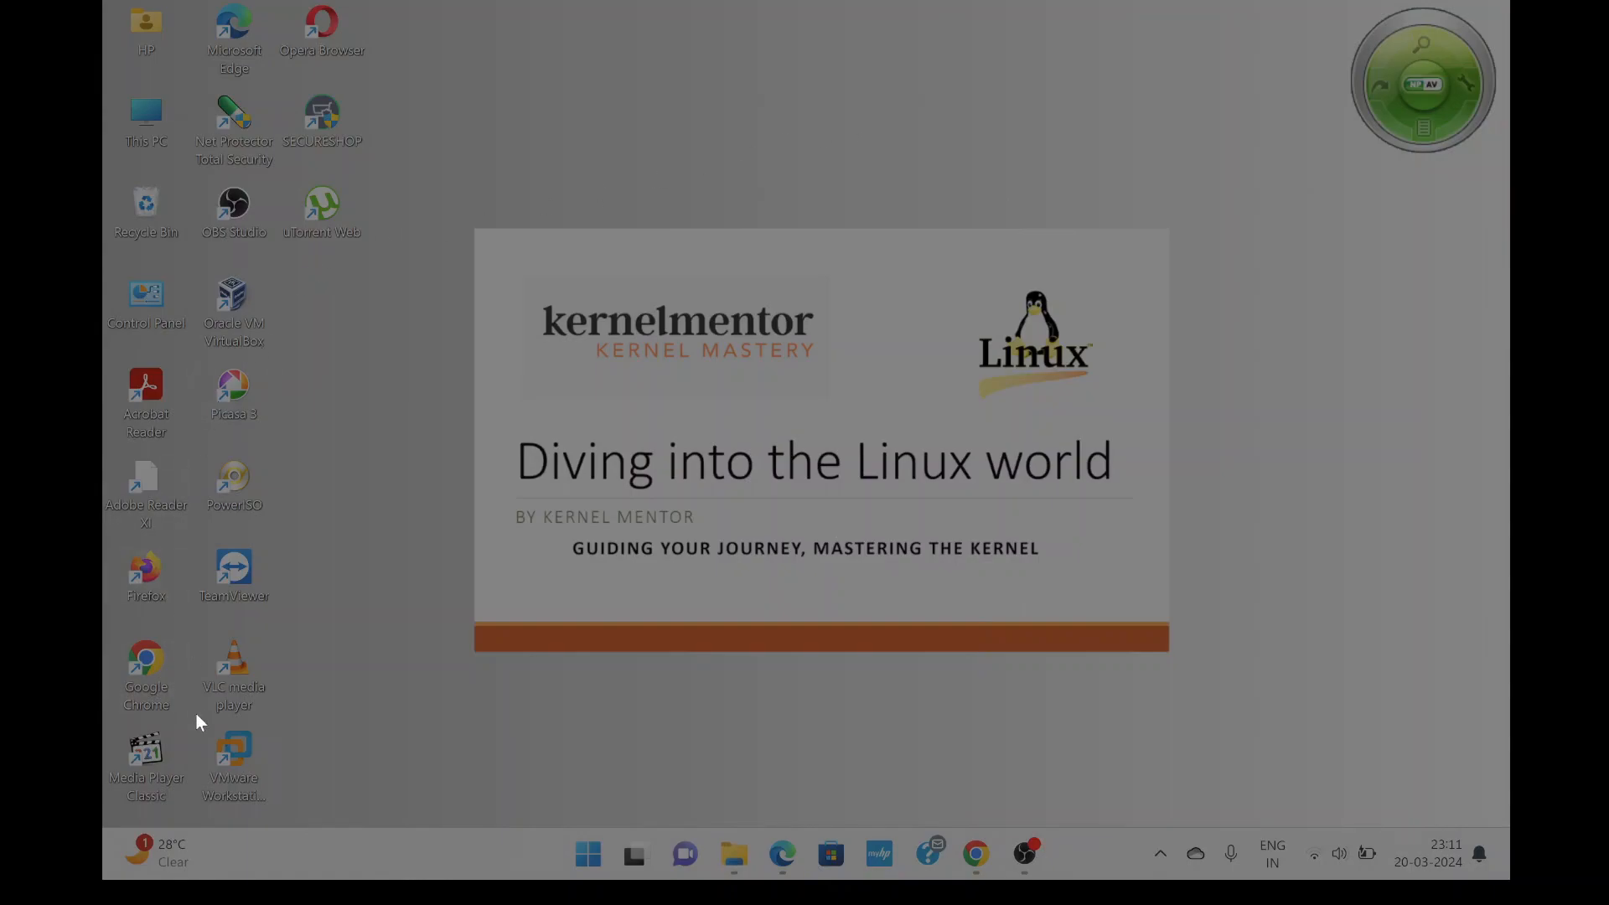
double_click(224, 752)
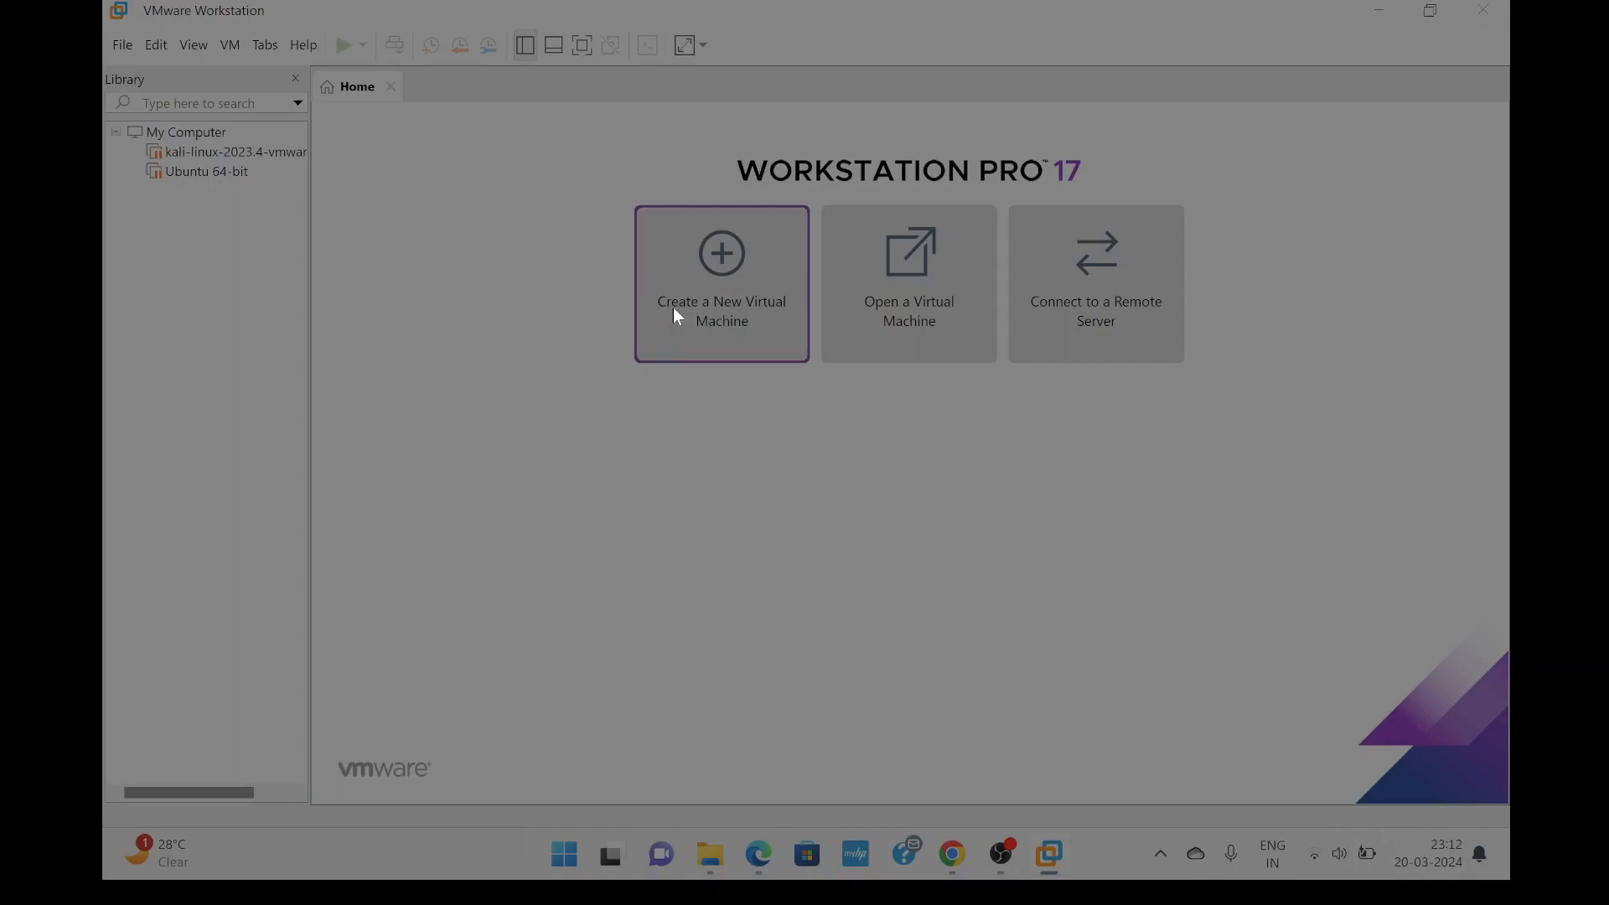
Start a new virtual machine using the Typical (recommended) configuration.
click(718, 266)
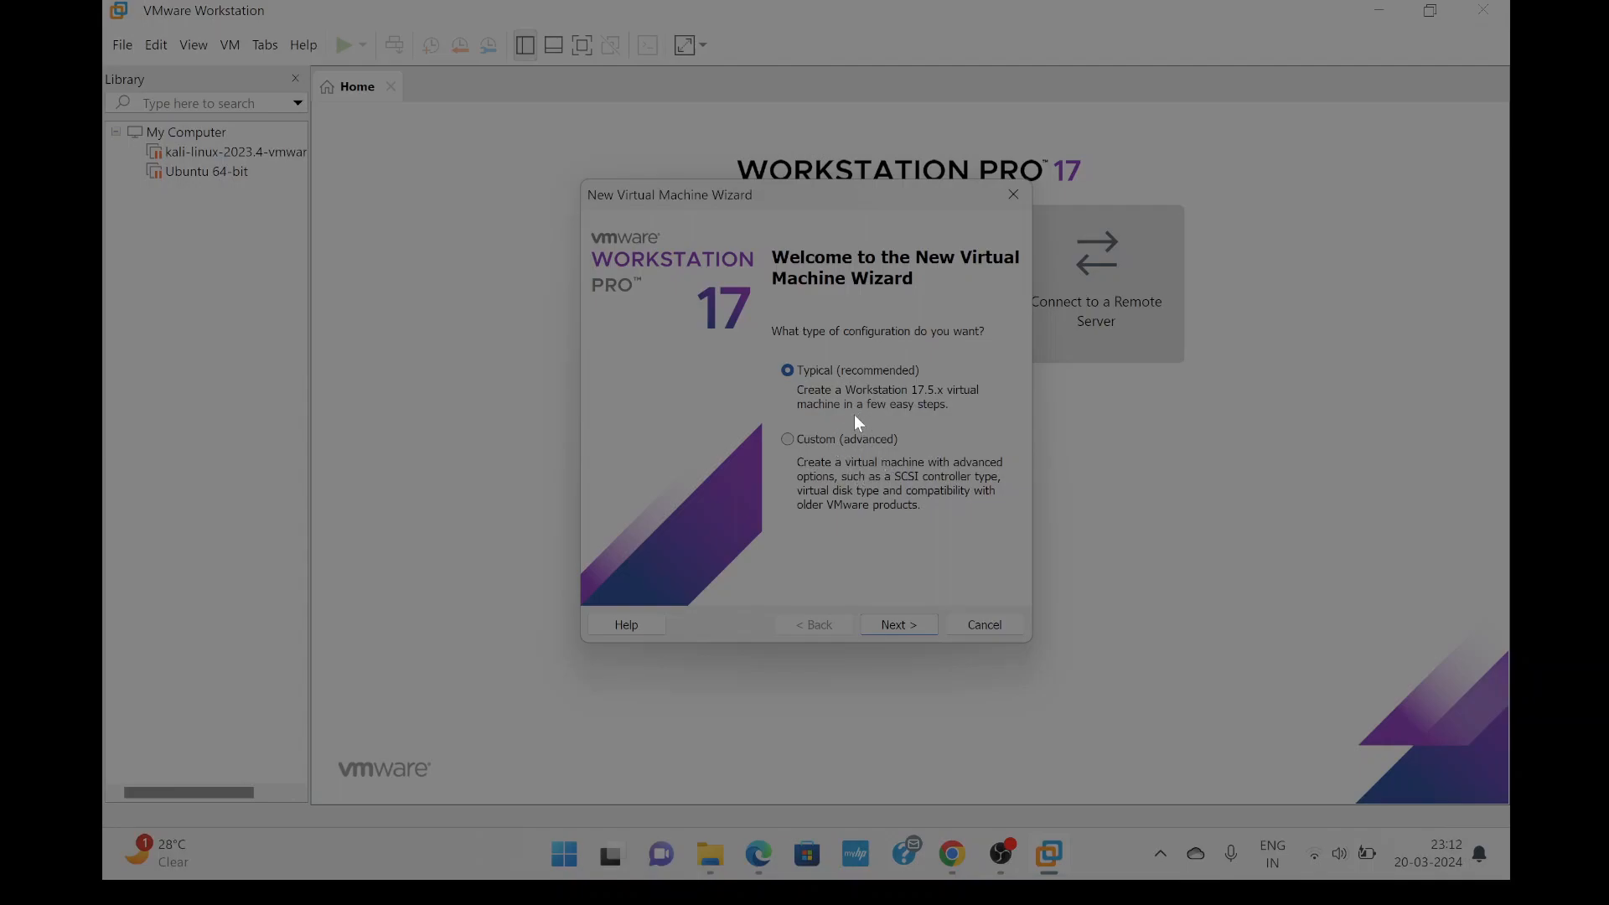
click(894, 621)
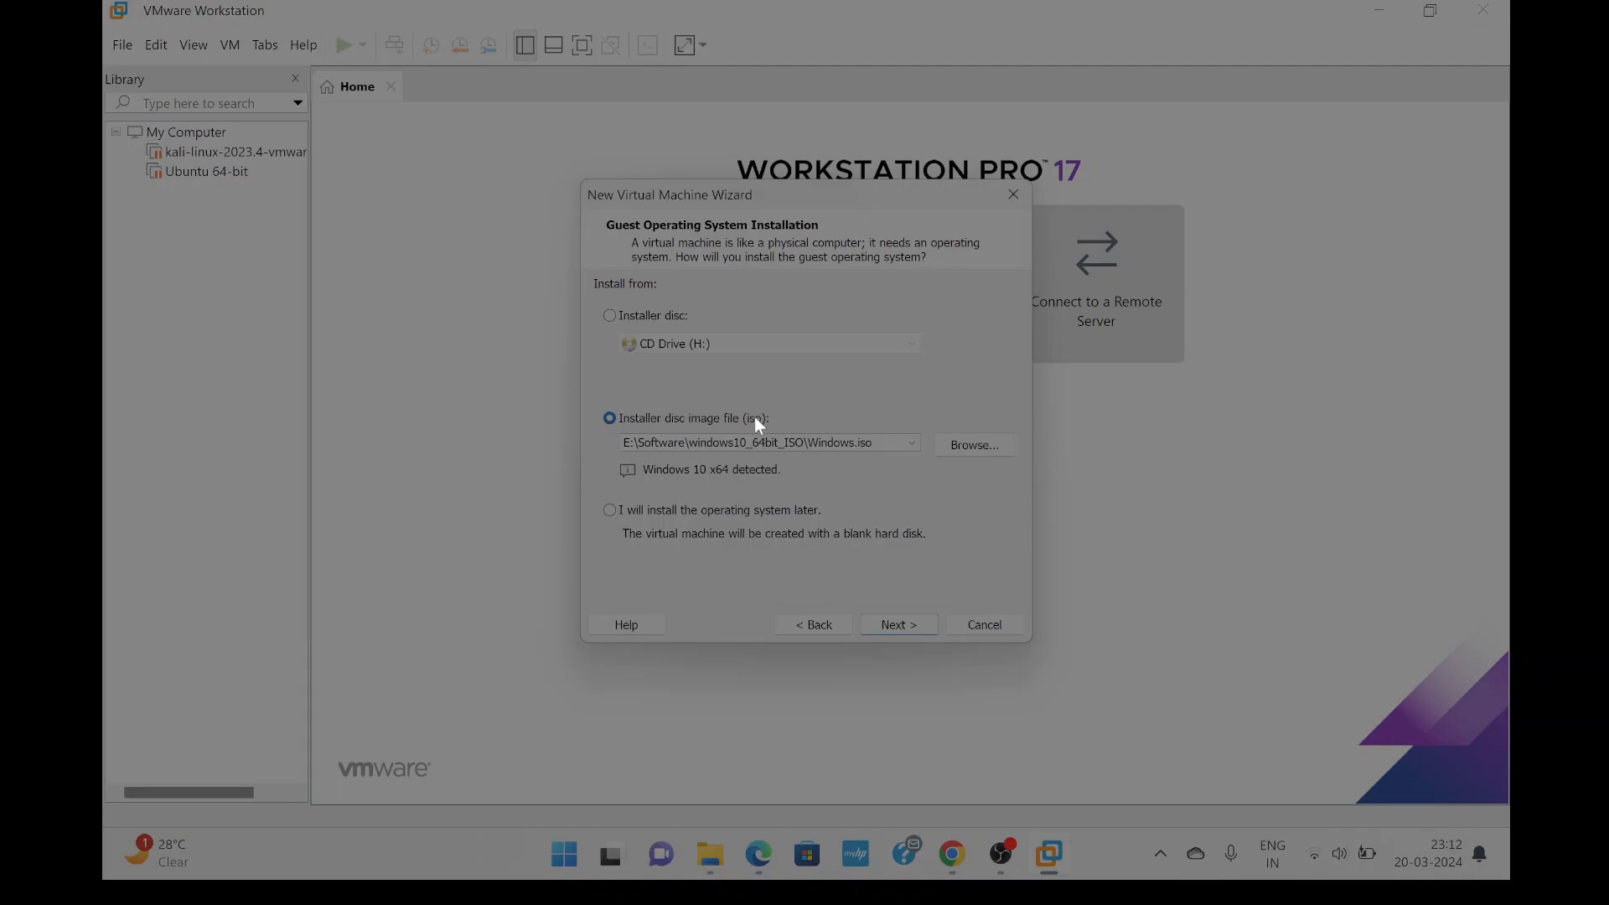
Choose ubuntu-22.04.4-desktop-amd64.iso from Downloads as the installer disc image.
click(967, 443)
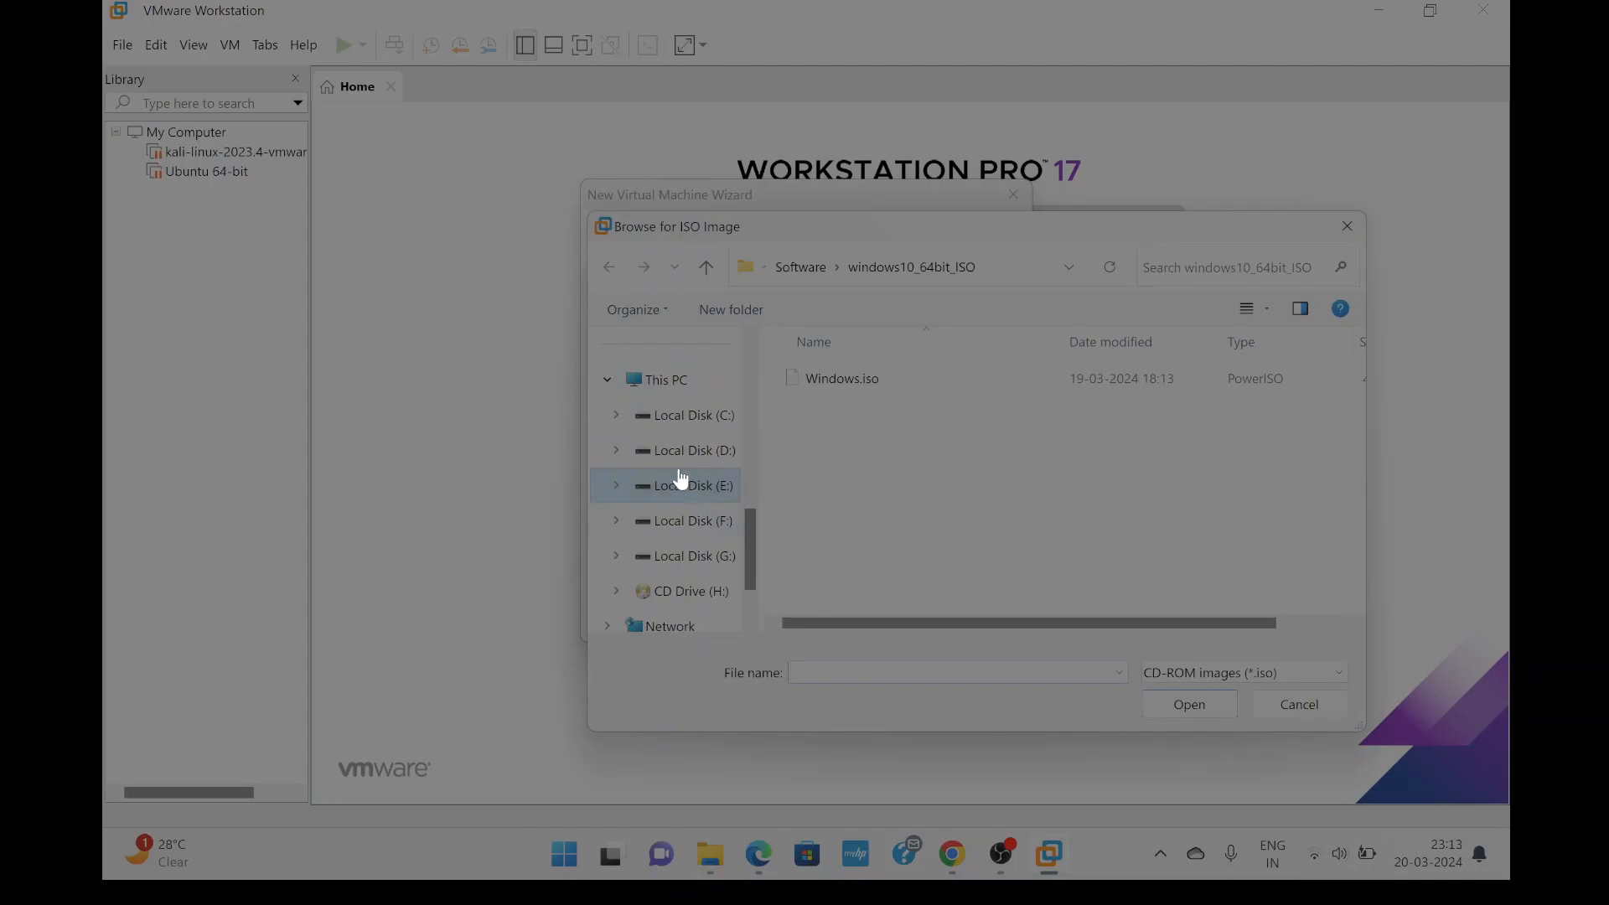
scroll(677, 453, up, 5)
click(672, 458)
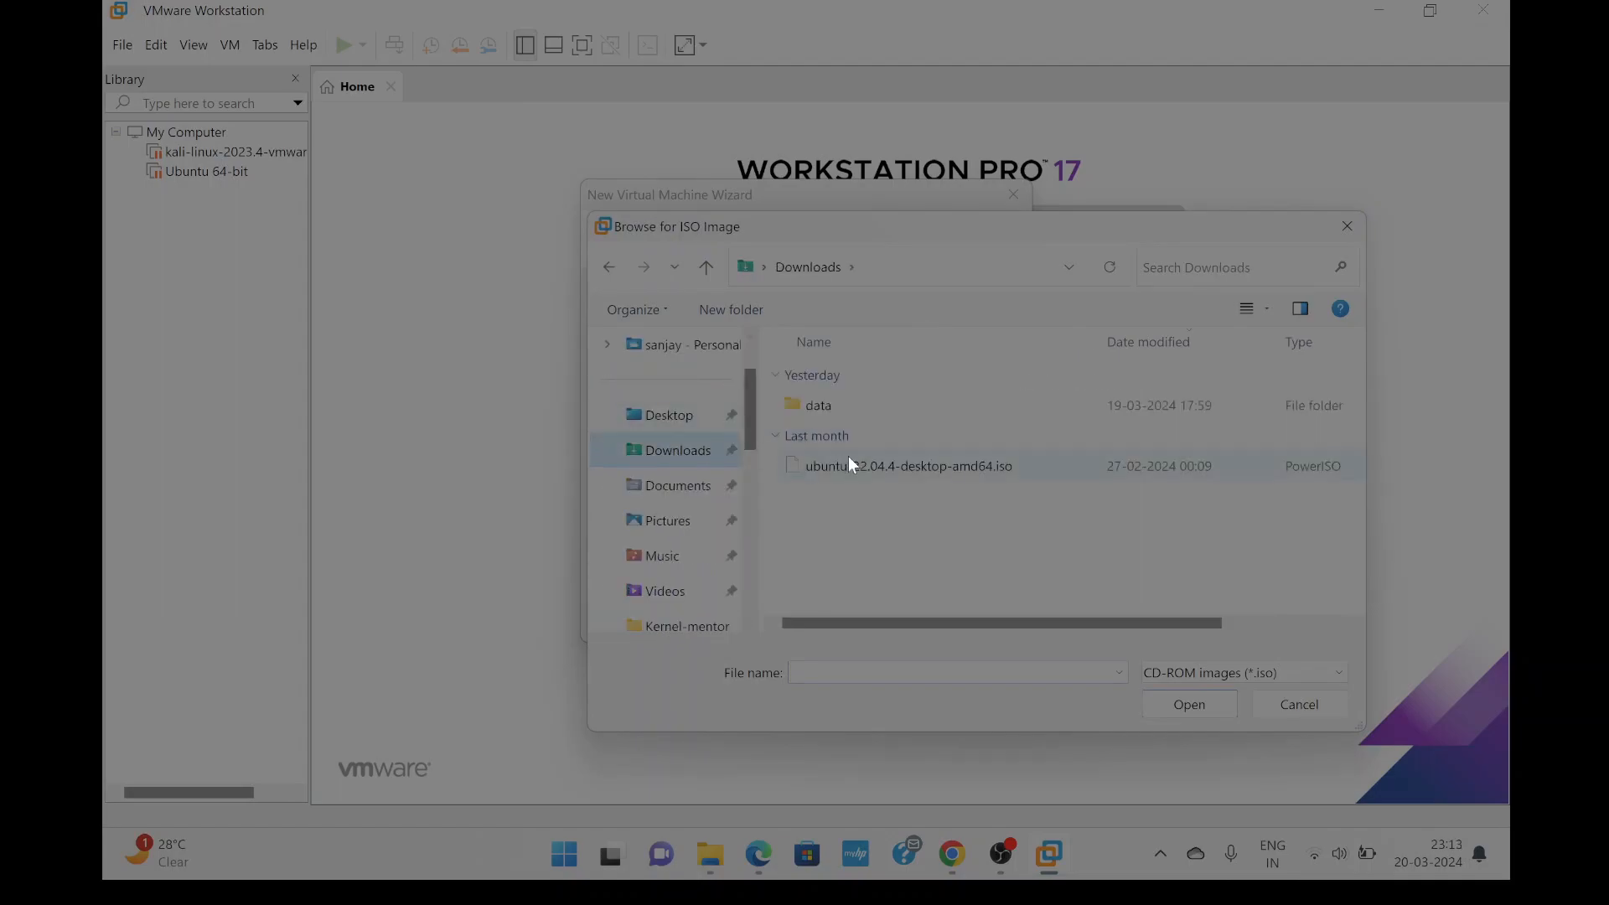
click(845, 465)
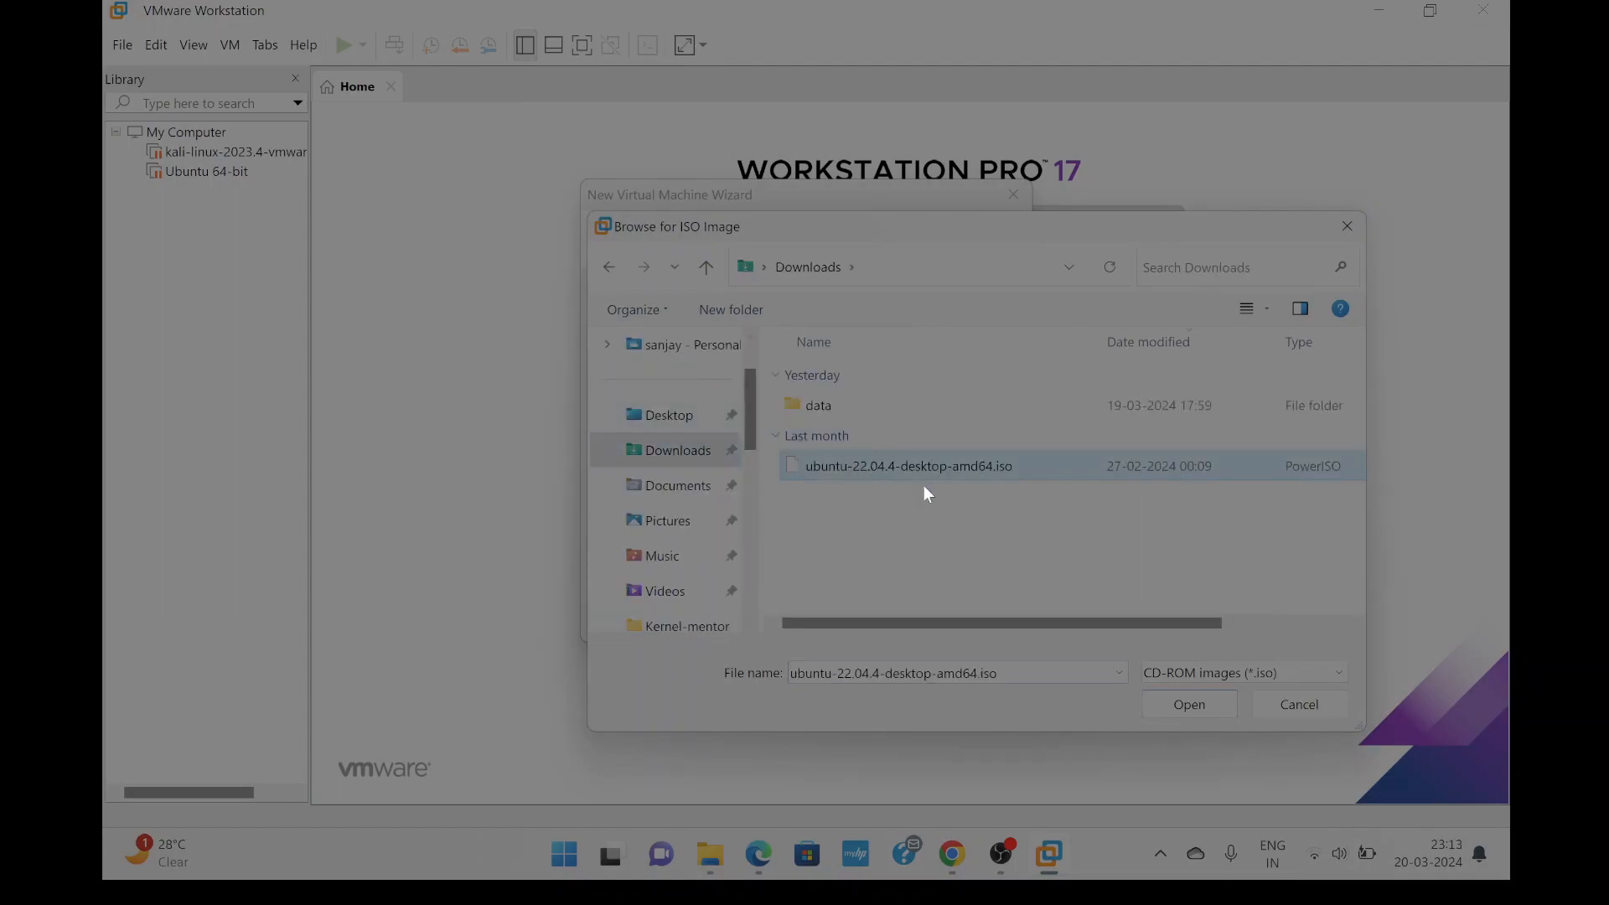
click(1184, 708)
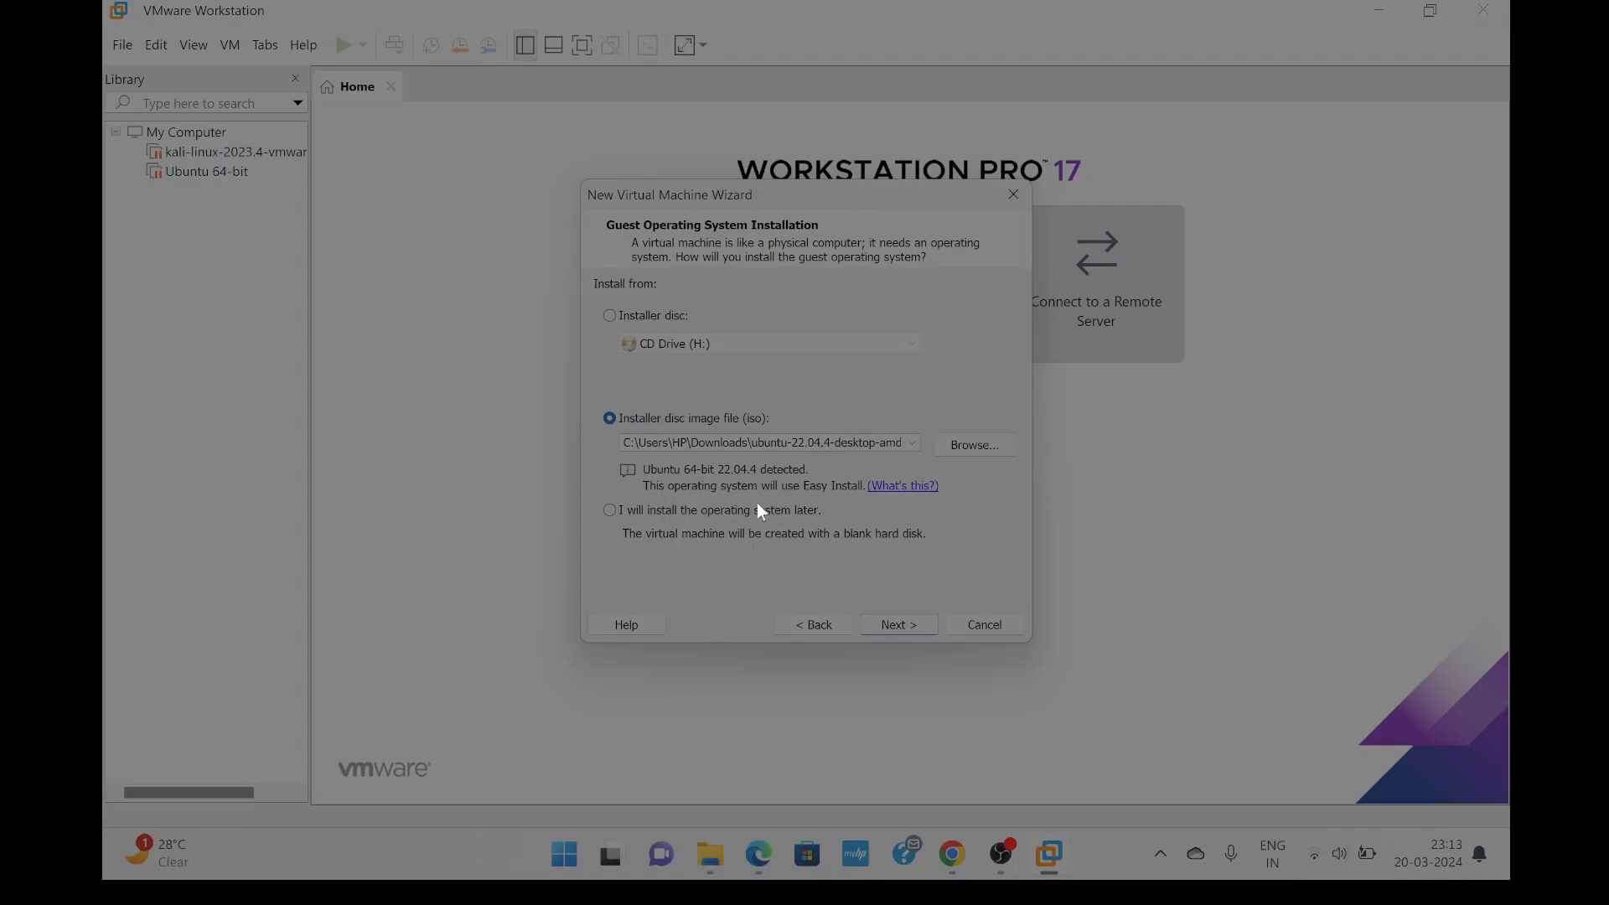
Enter the Easy Install full name, user name, password and confirmation, then continue.
click(899, 624)
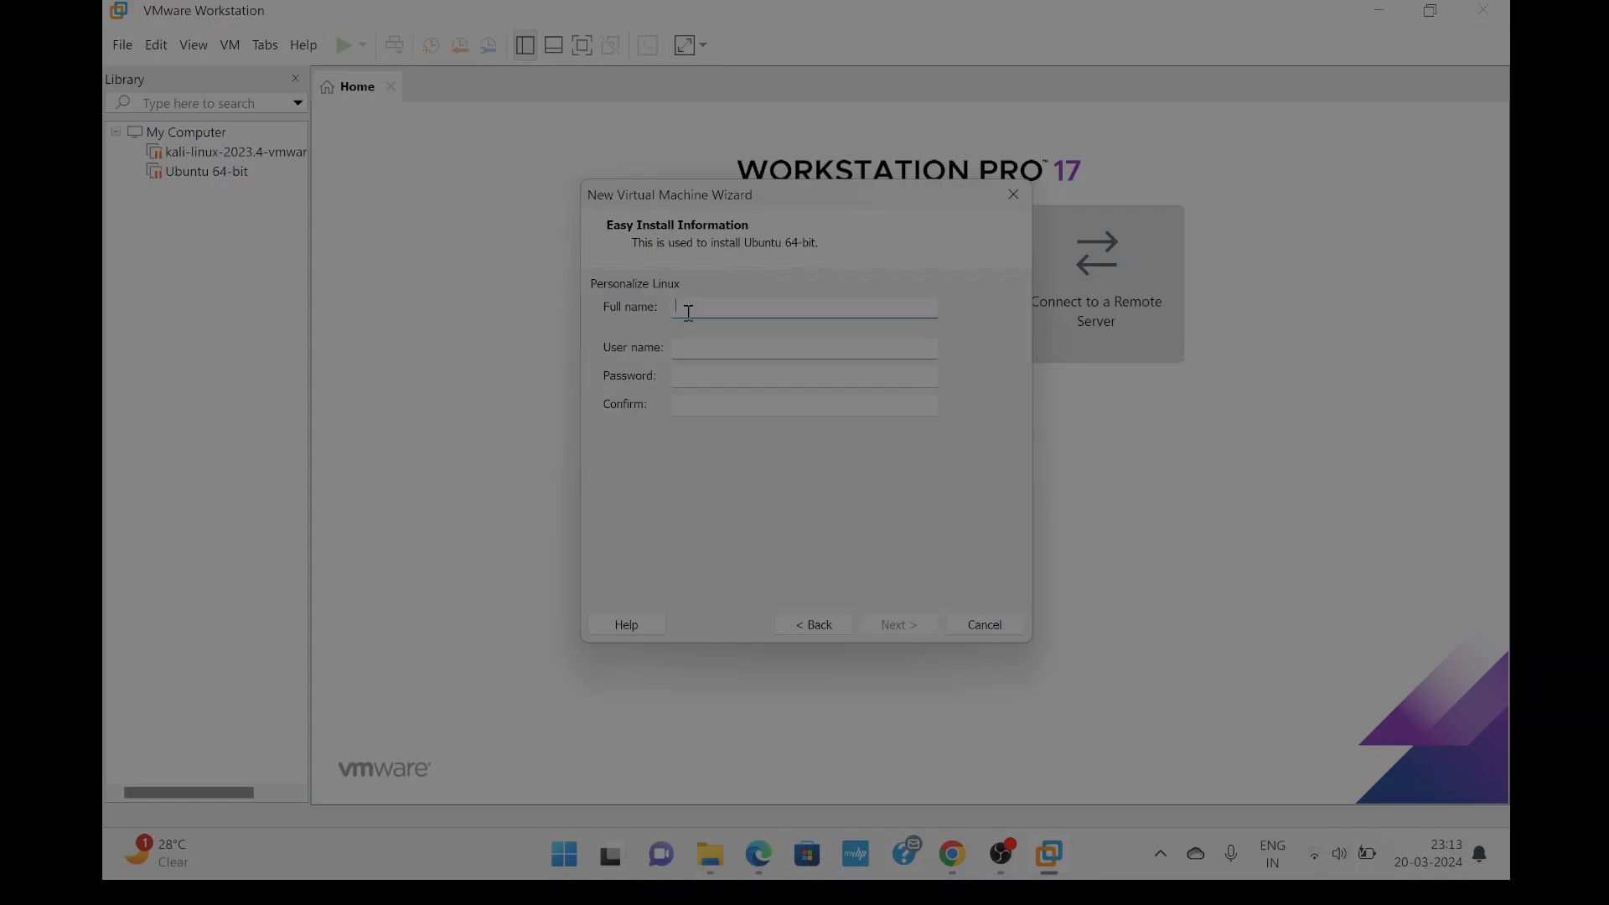
text(kenrel)
text(nel)
text(mentor)
click(728, 344)
text(kerneluser)
click(726, 376)
text(1234)
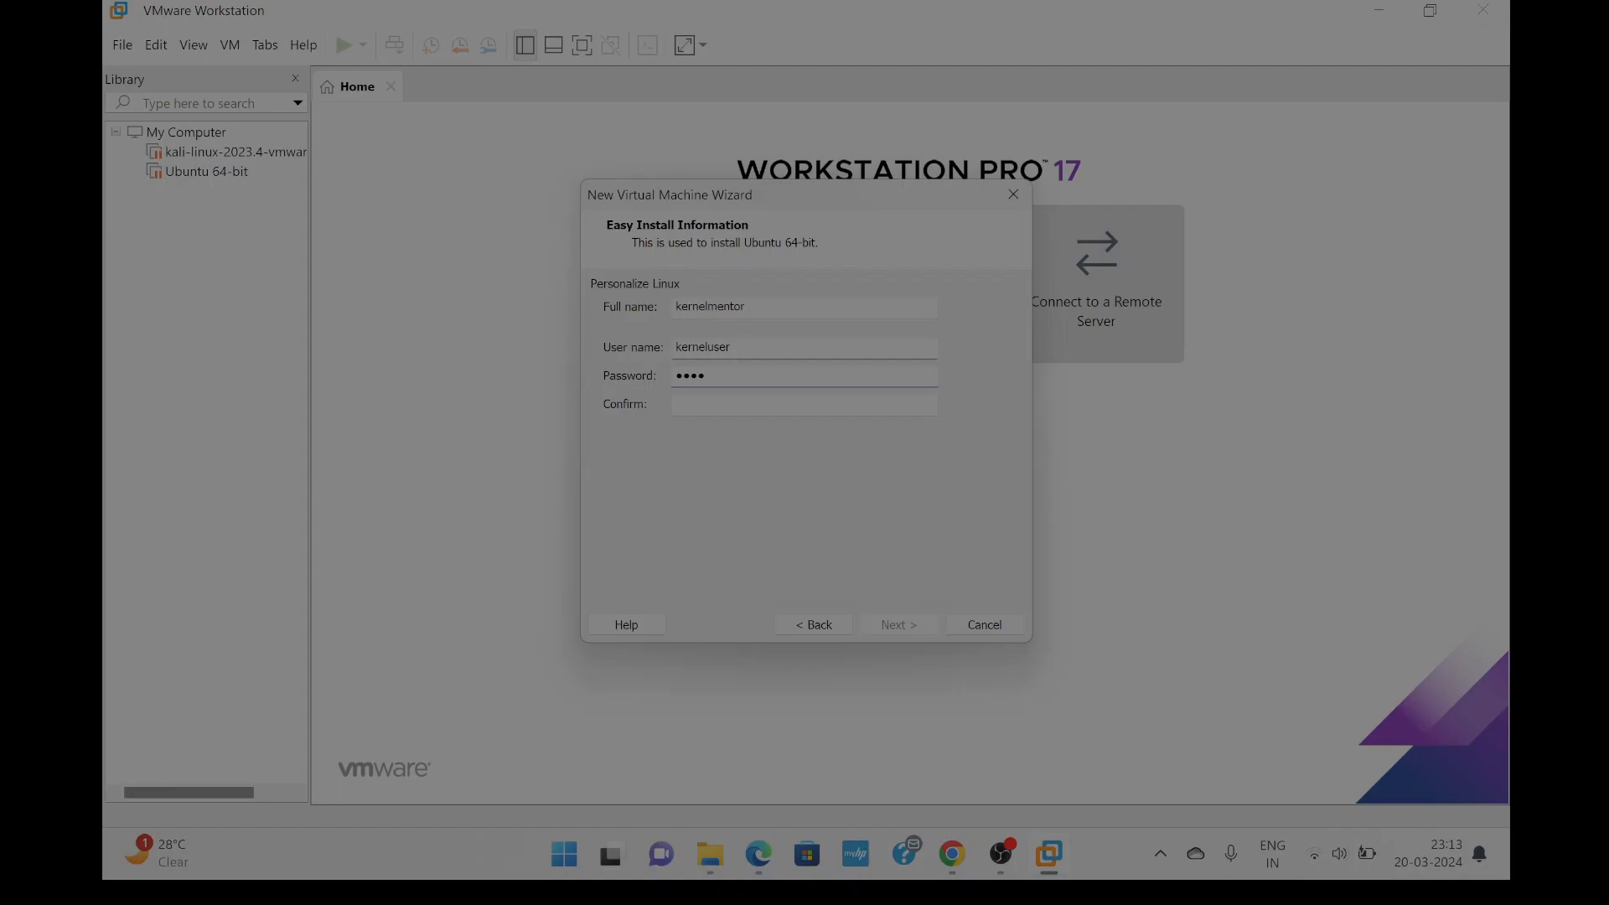
text(5)
key(Tab)
text(123456)
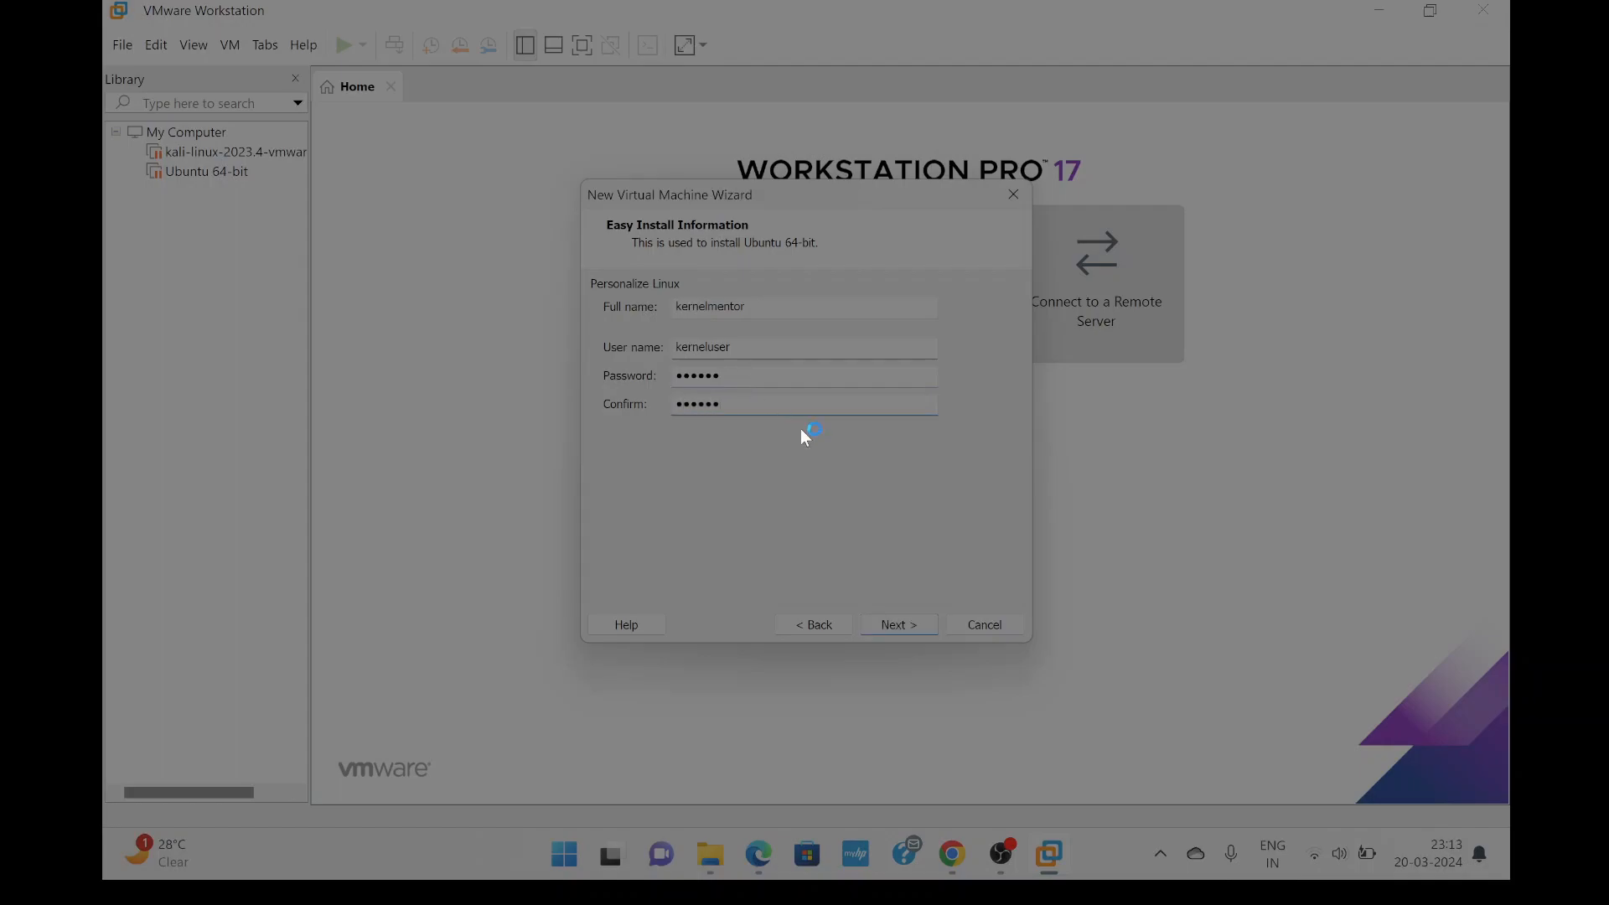
click(899, 619)
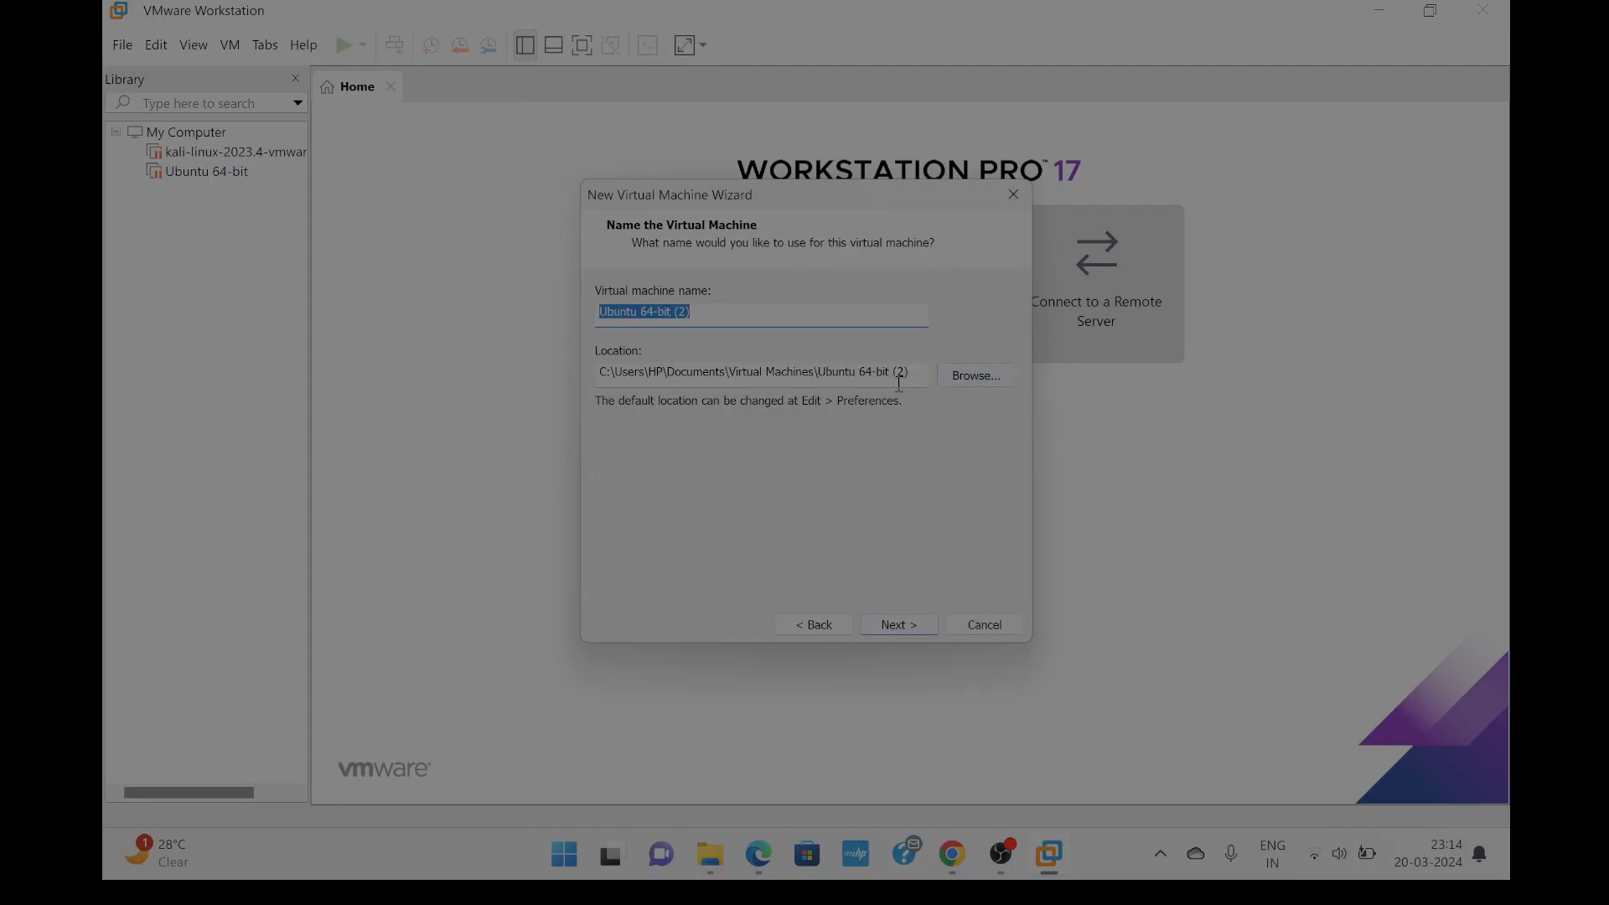
Keep the name Ubuntu 64-bit (2) and its default storage location, cancelling the folder picker.
drag(621, 372, 757, 377)
click(847, 374)
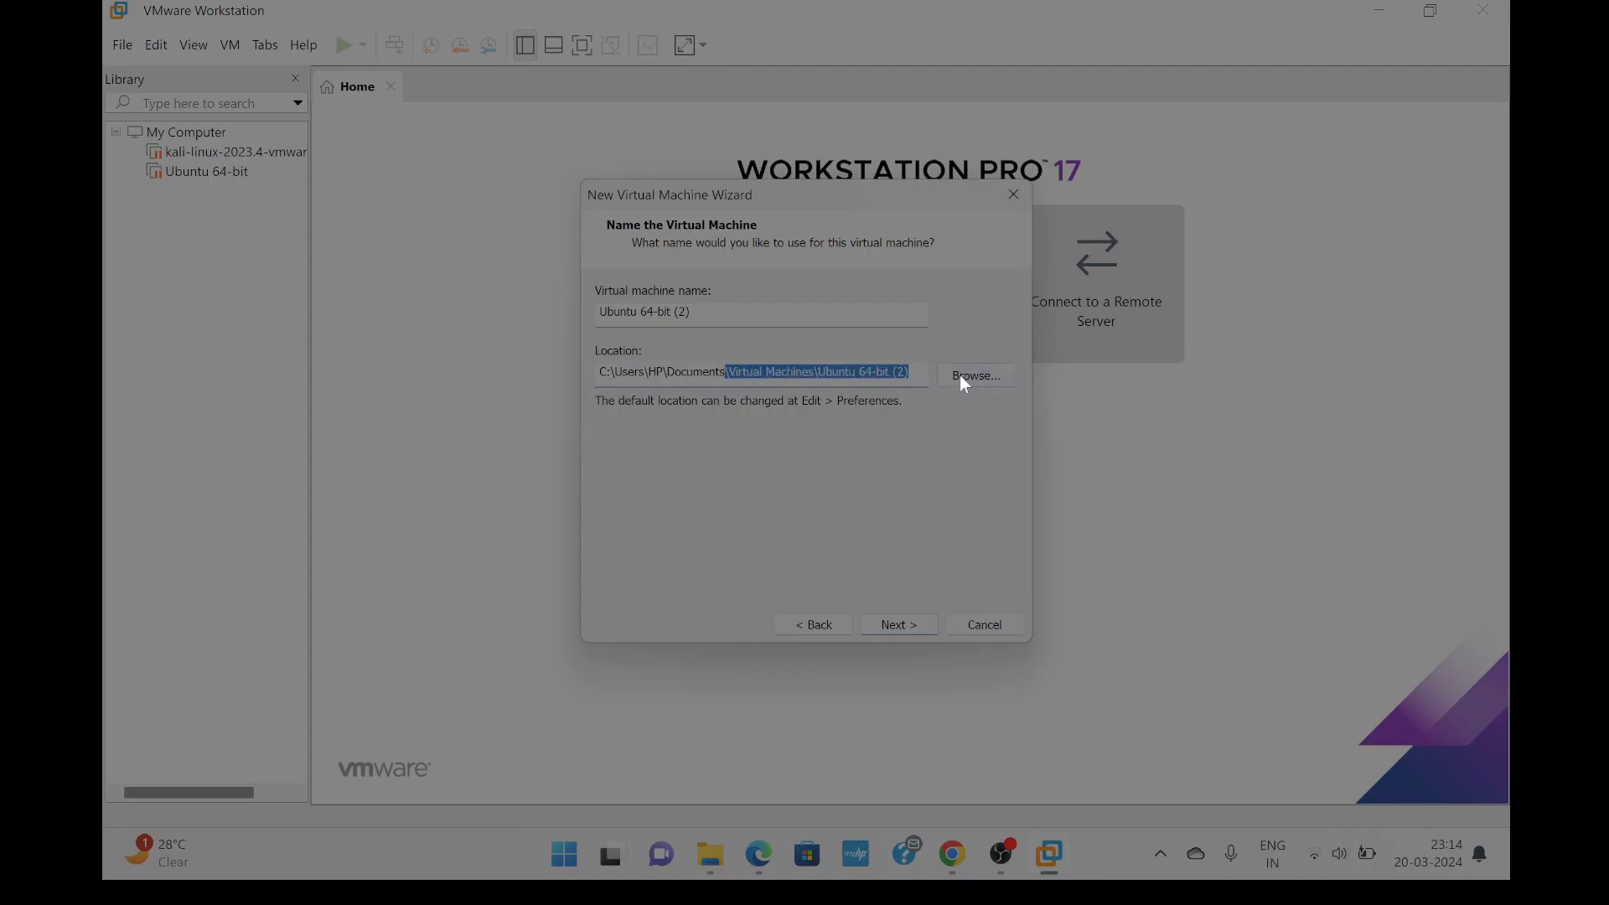
click(910, 374)
drag(910, 374, 835, 375)
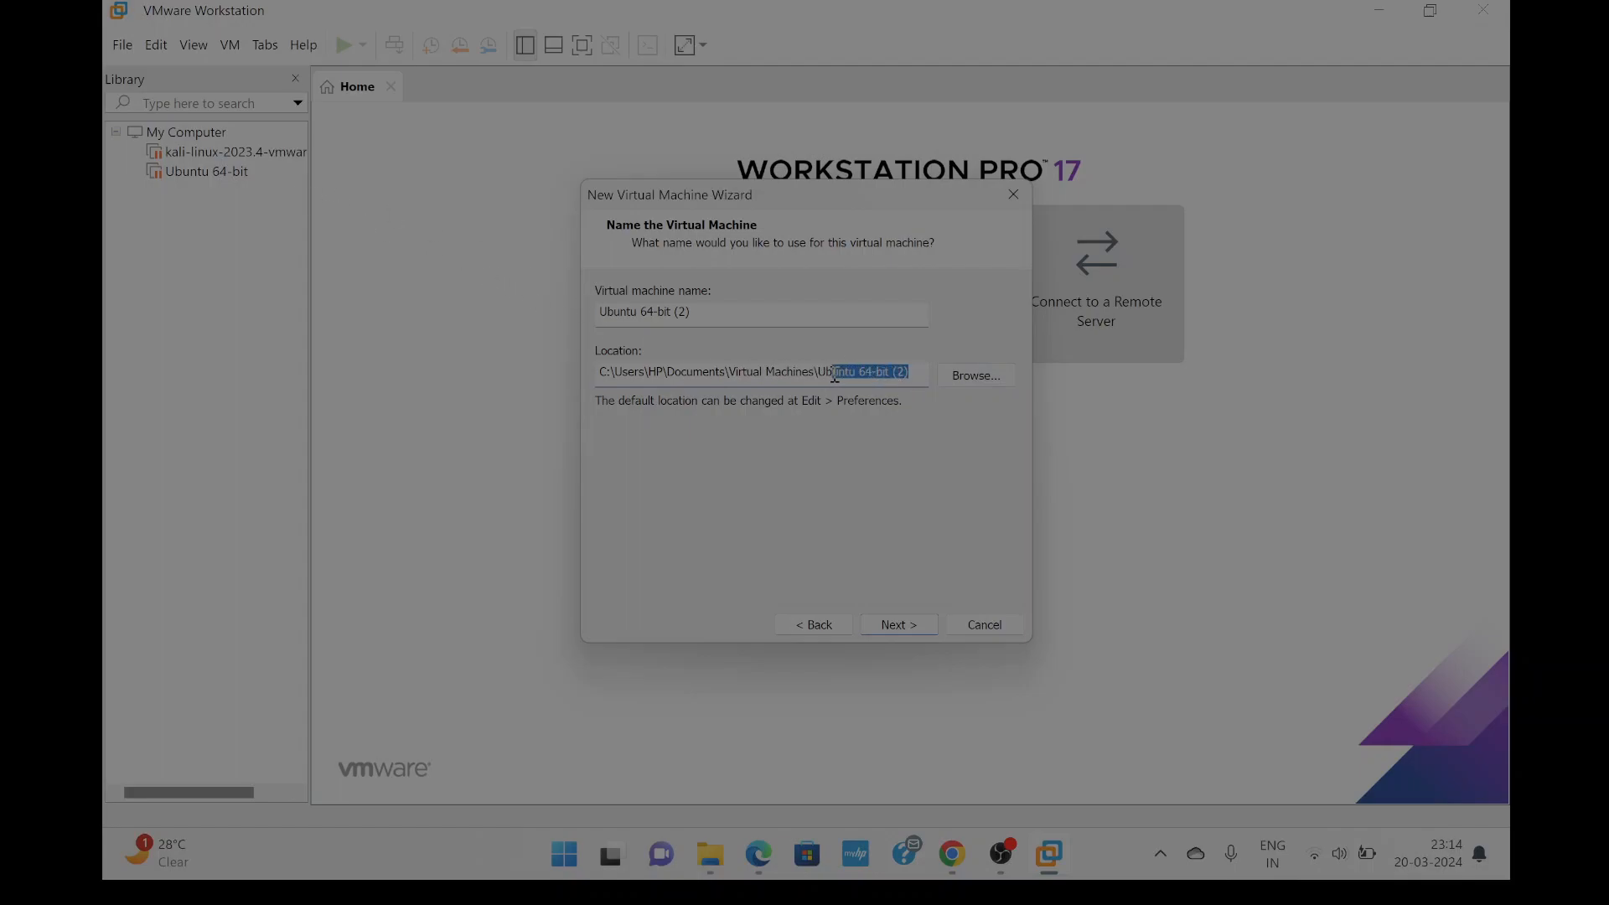
click(966, 376)
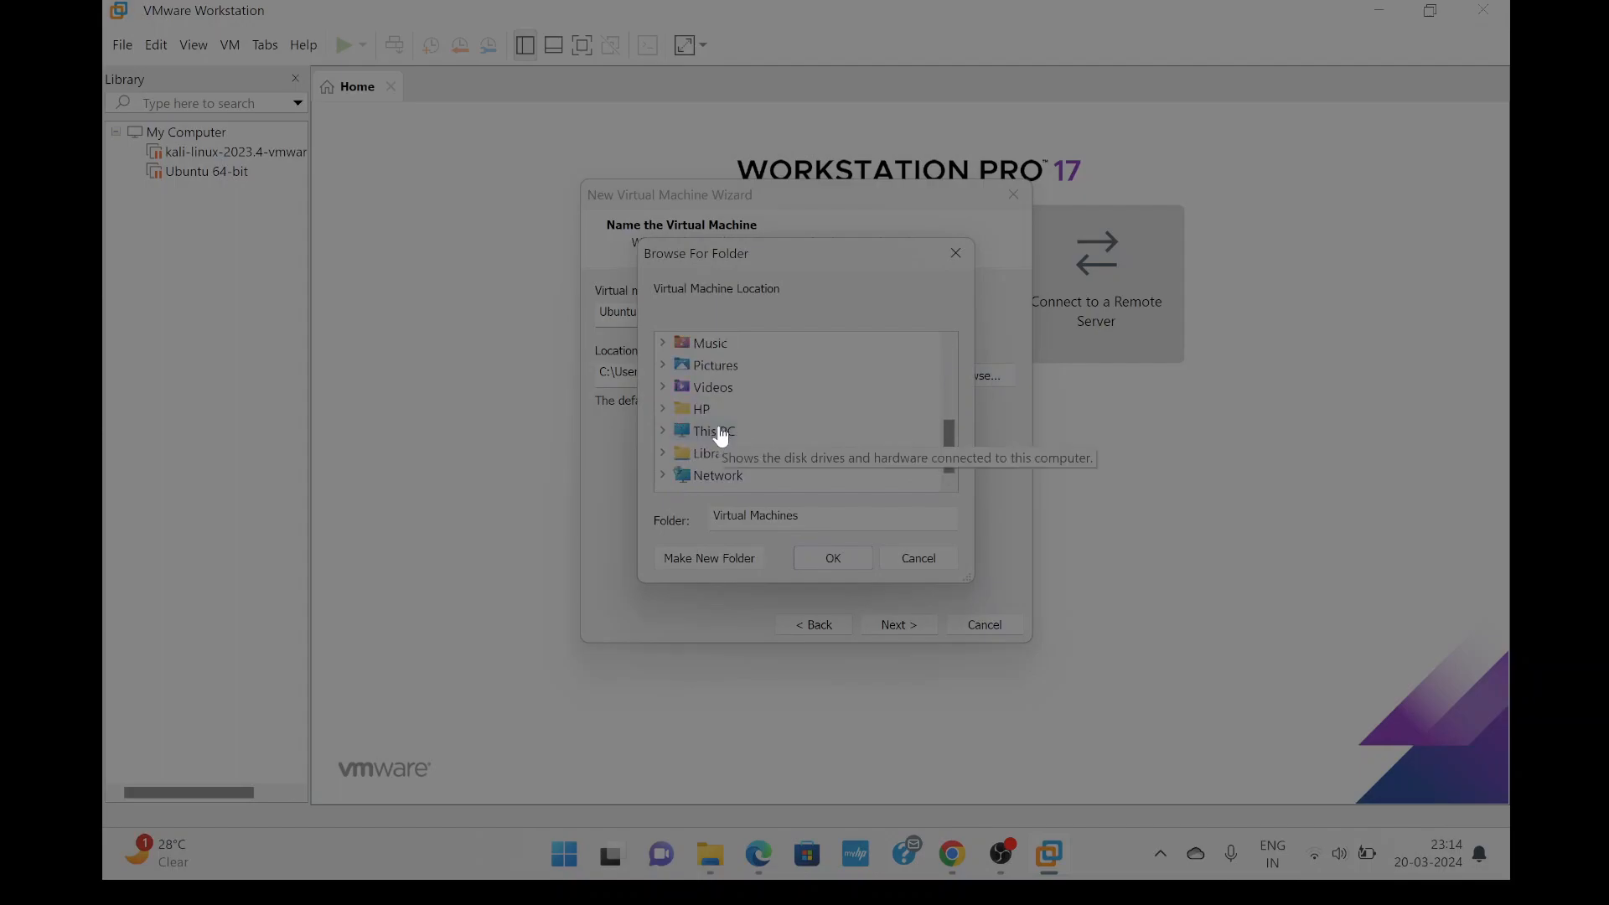
click(957, 255)
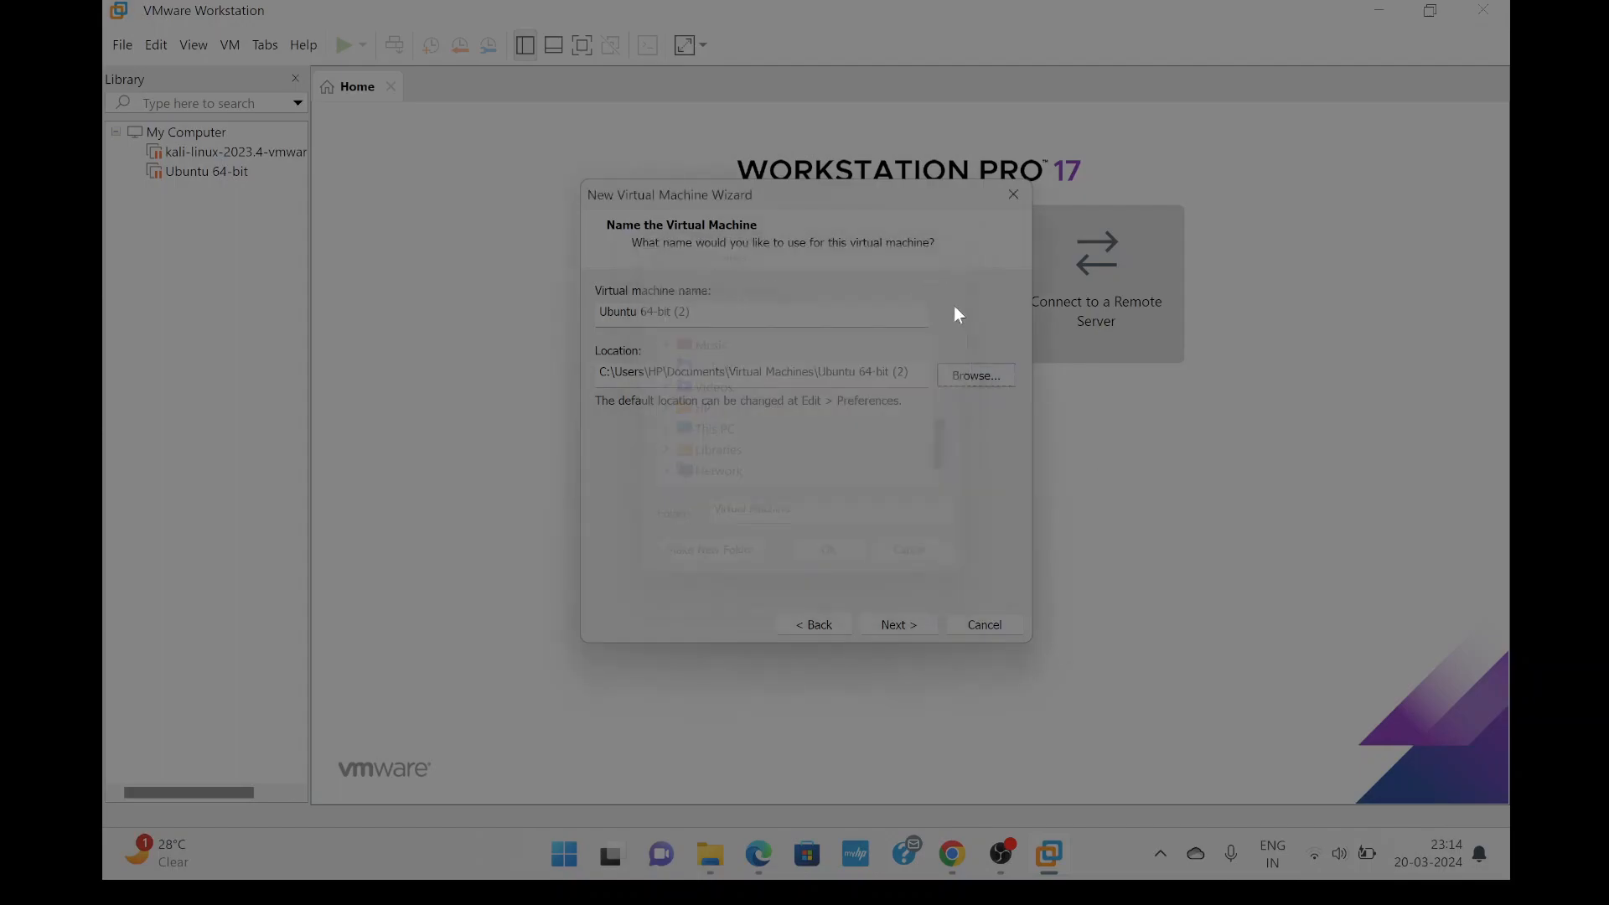
drag(646, 371, 889, 373)
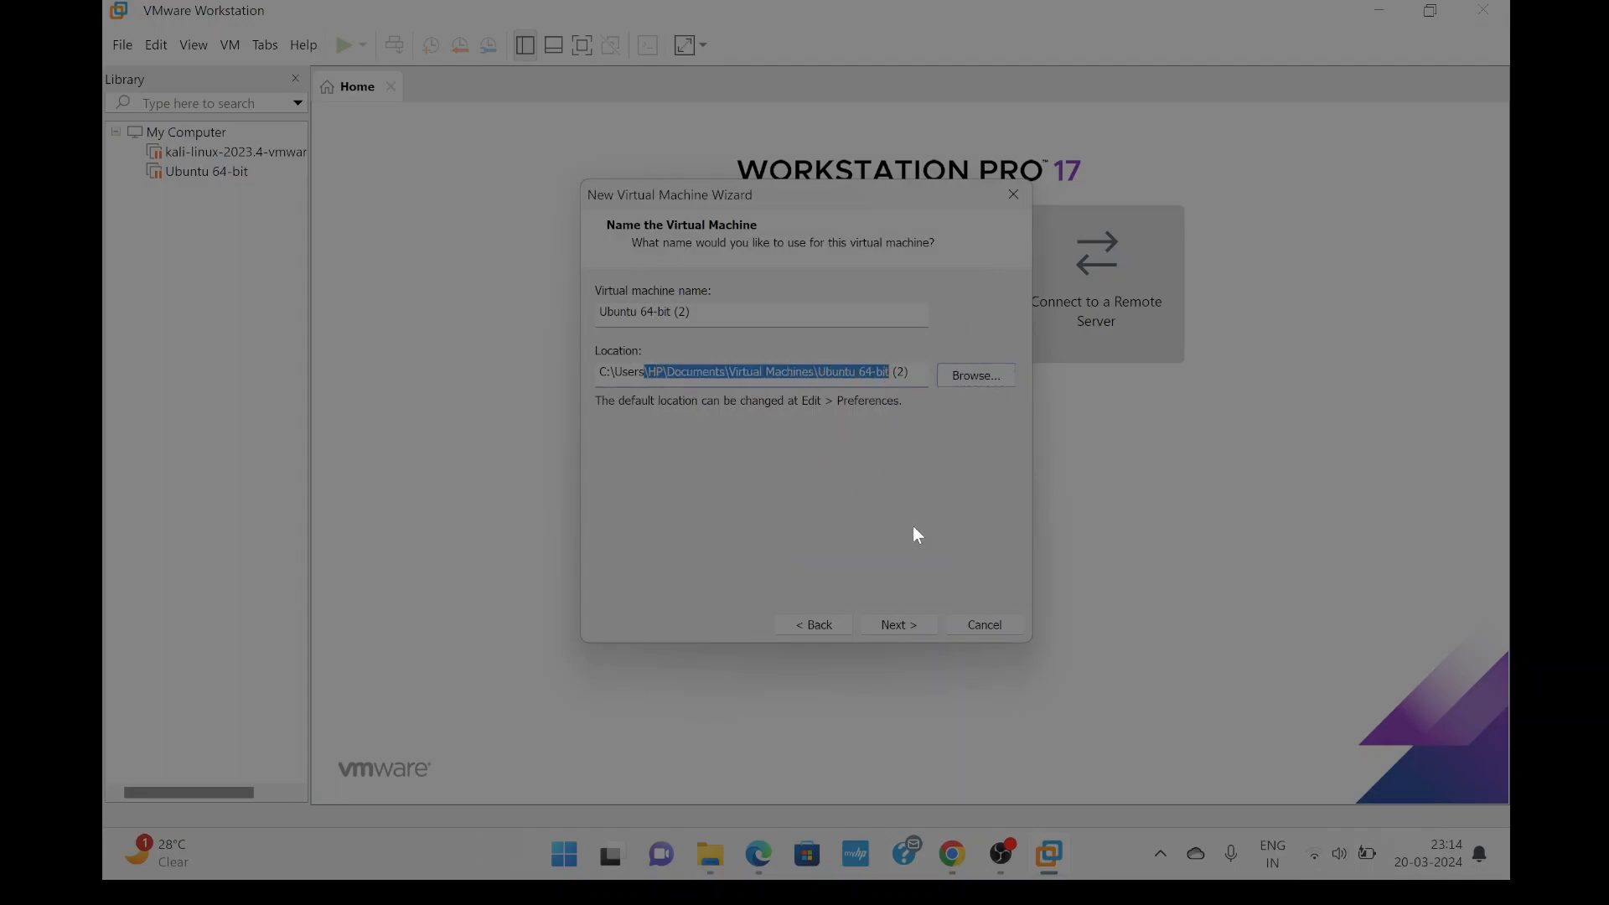
click(887, 618)
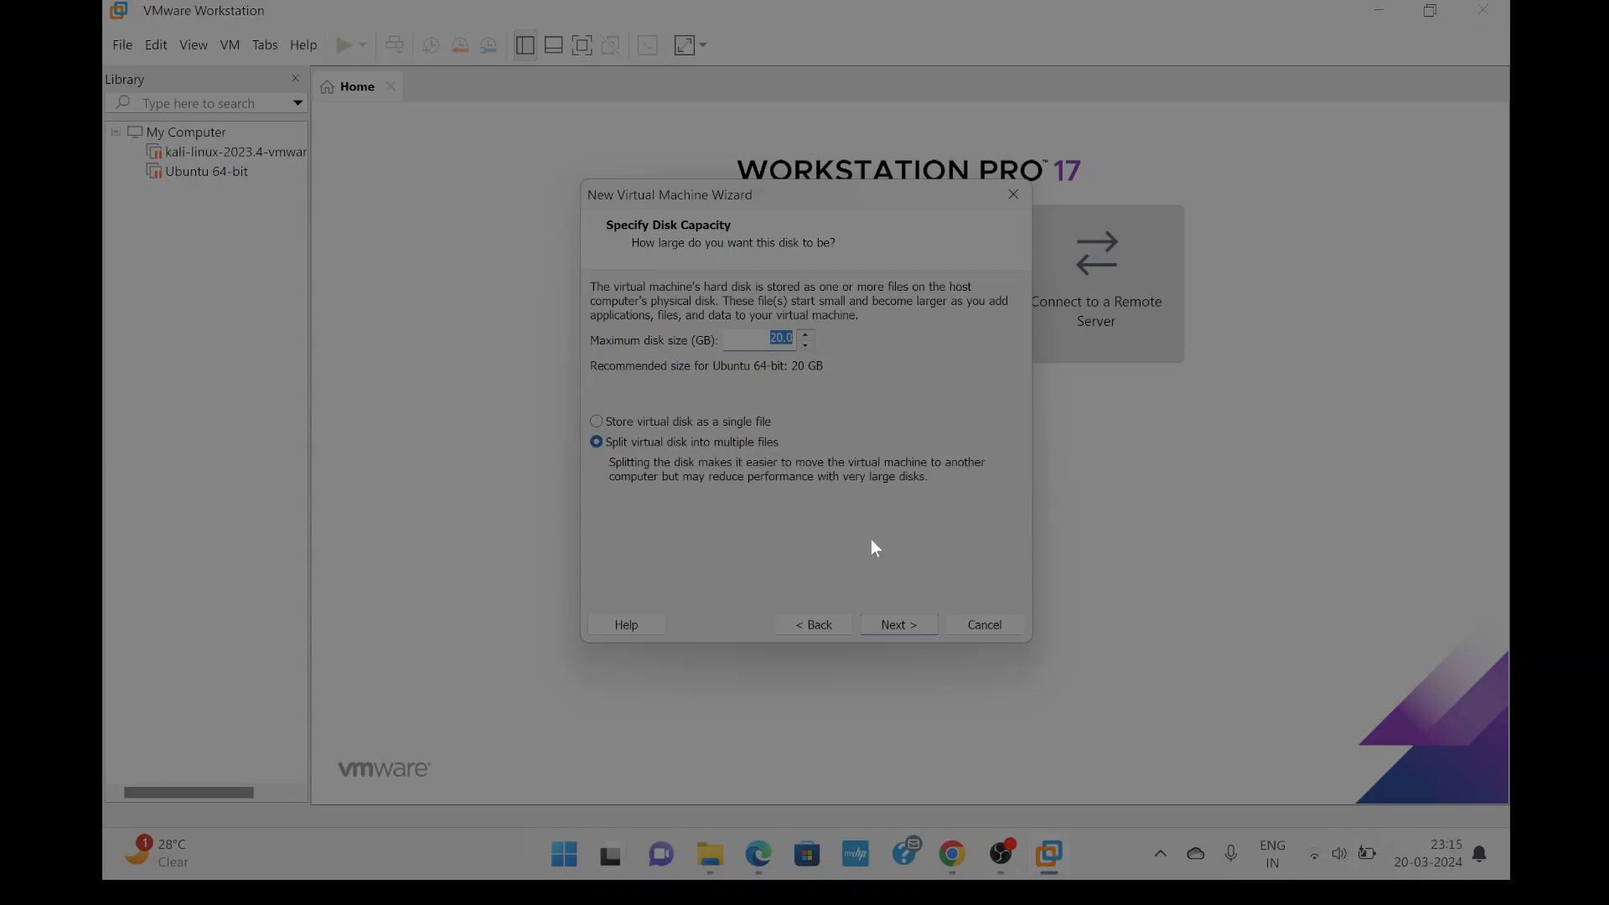
Accept the 20 GB maximum disk size stored as multiple files.
click(903, 621)
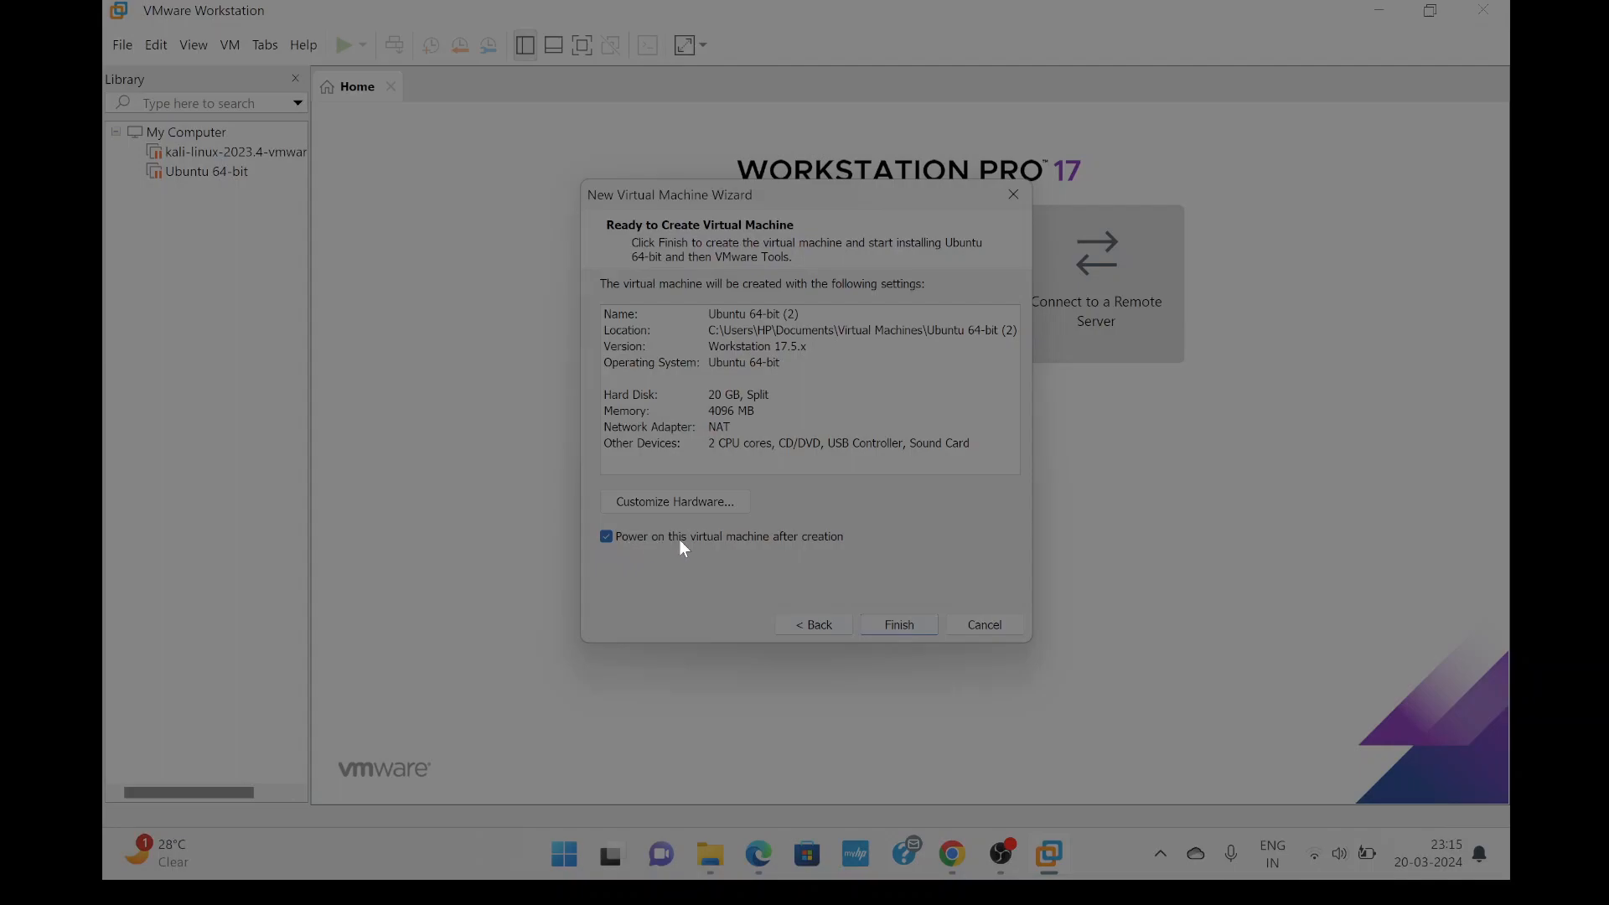
Finish creating the machine with power-on enabled and dismiss the side-channel mitigations notice.
click(898, 625)
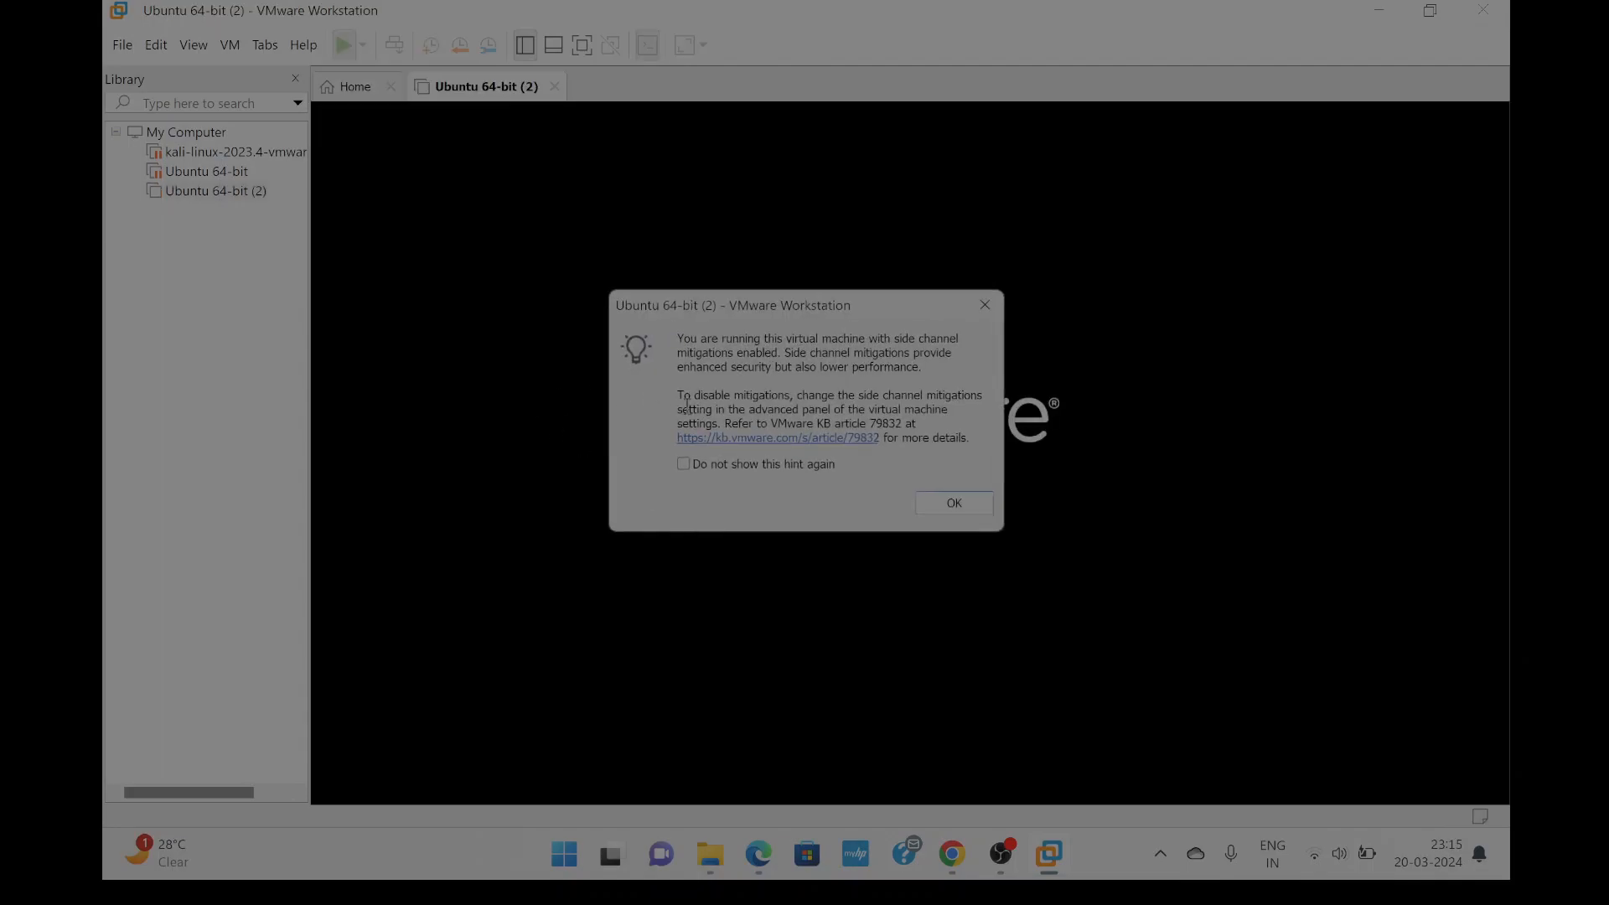
click(954, 502)
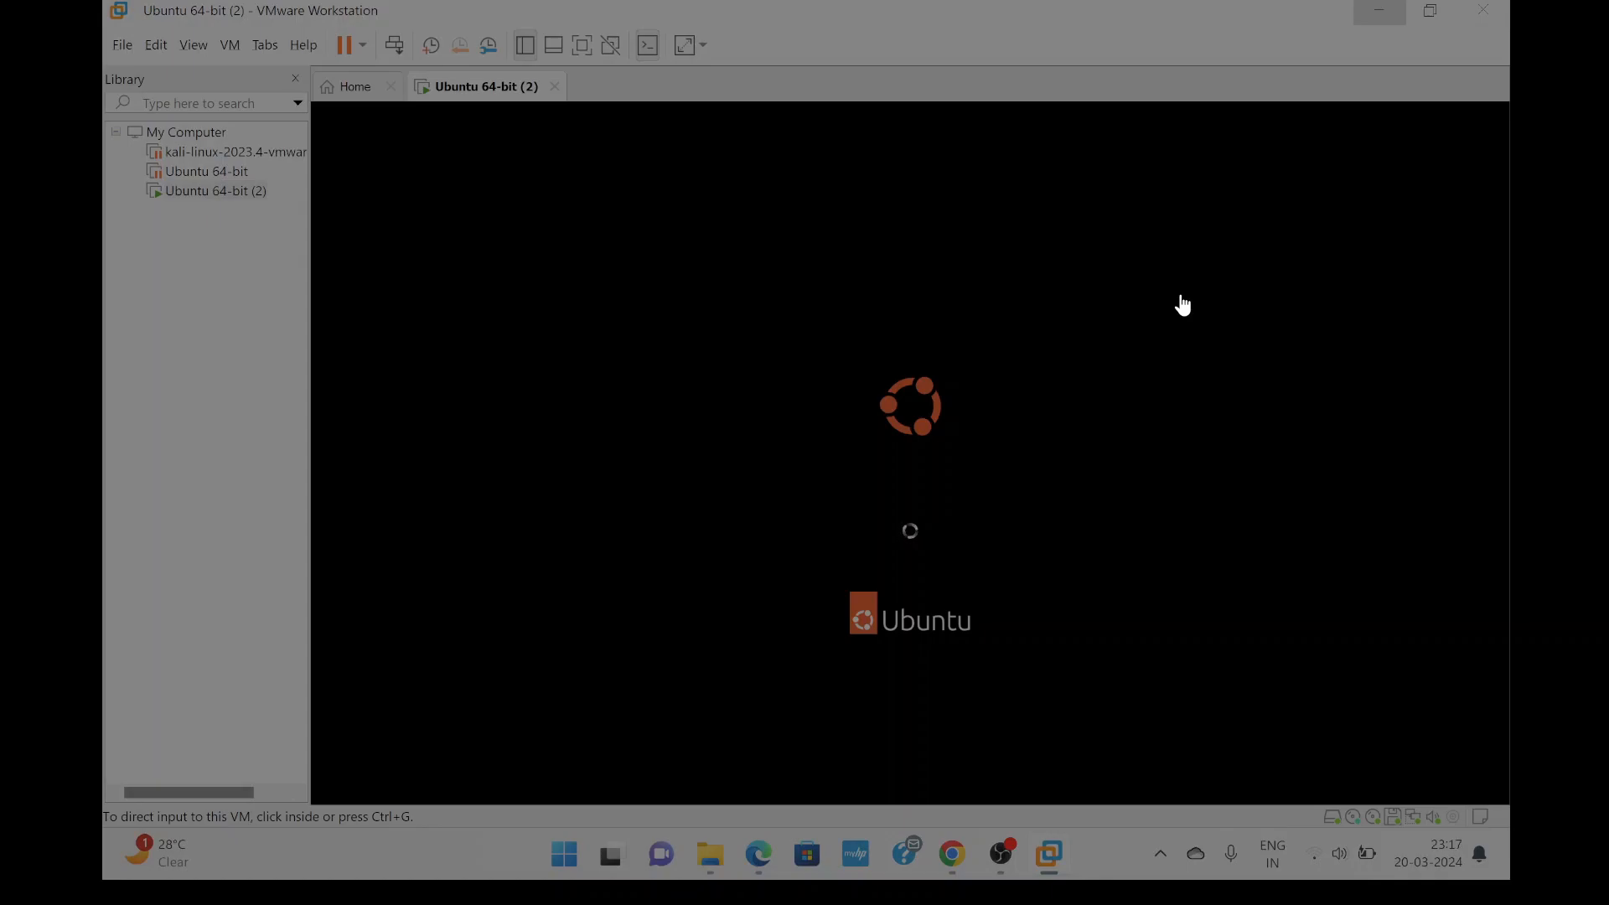
Set the guest display to Free Stretch so the Ubuntu installer fills the view.
click(1183, 305)
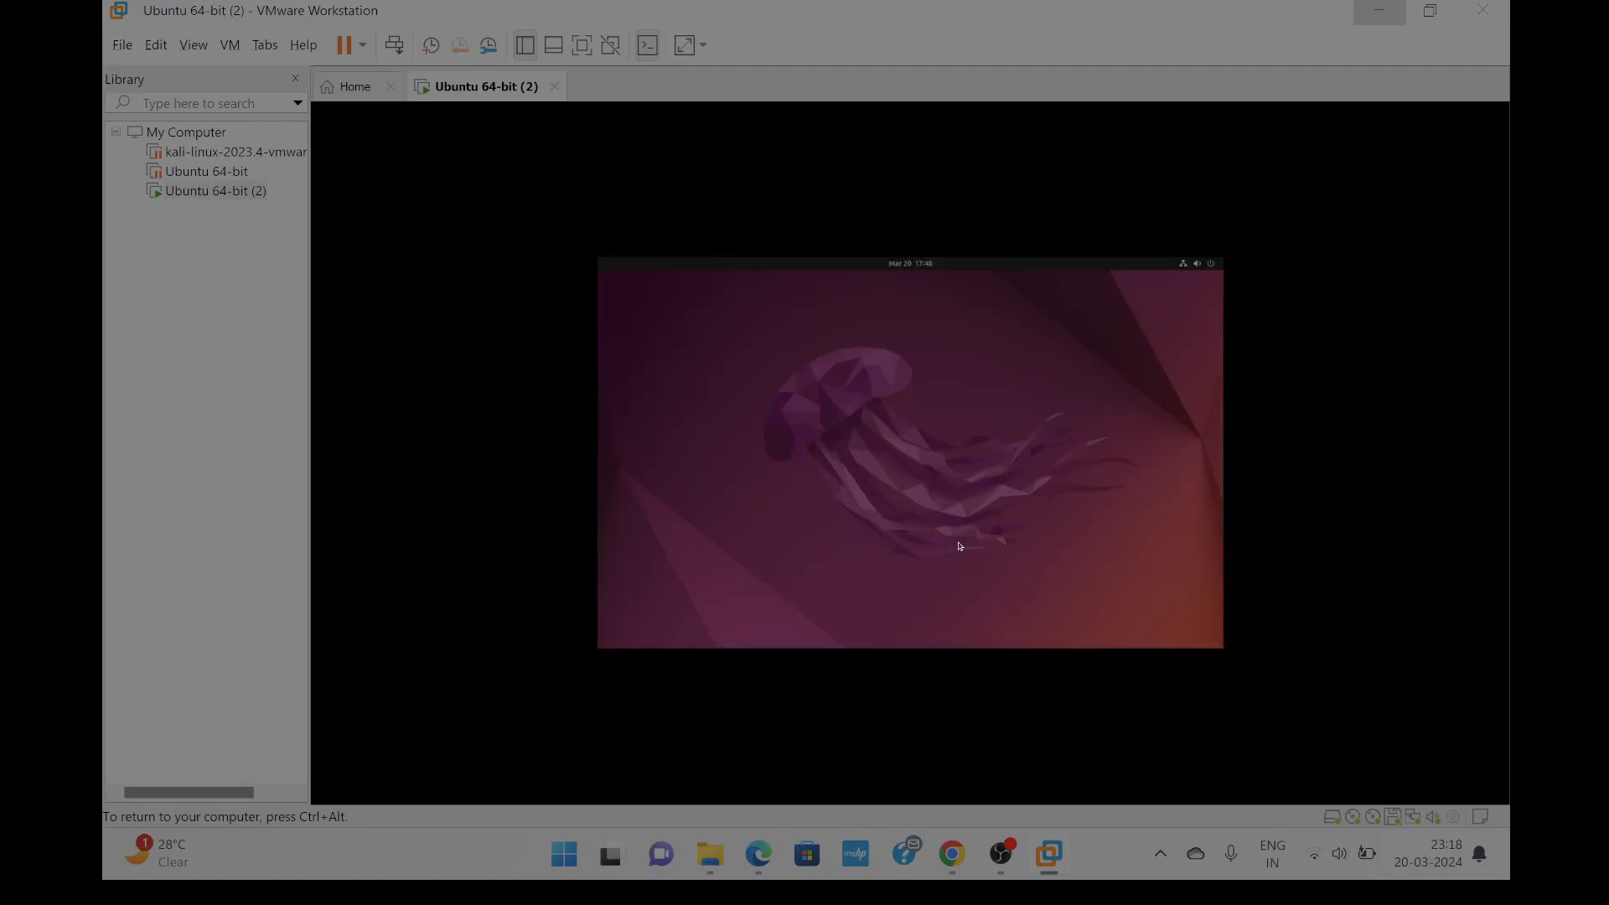
key(ctrl+alt)
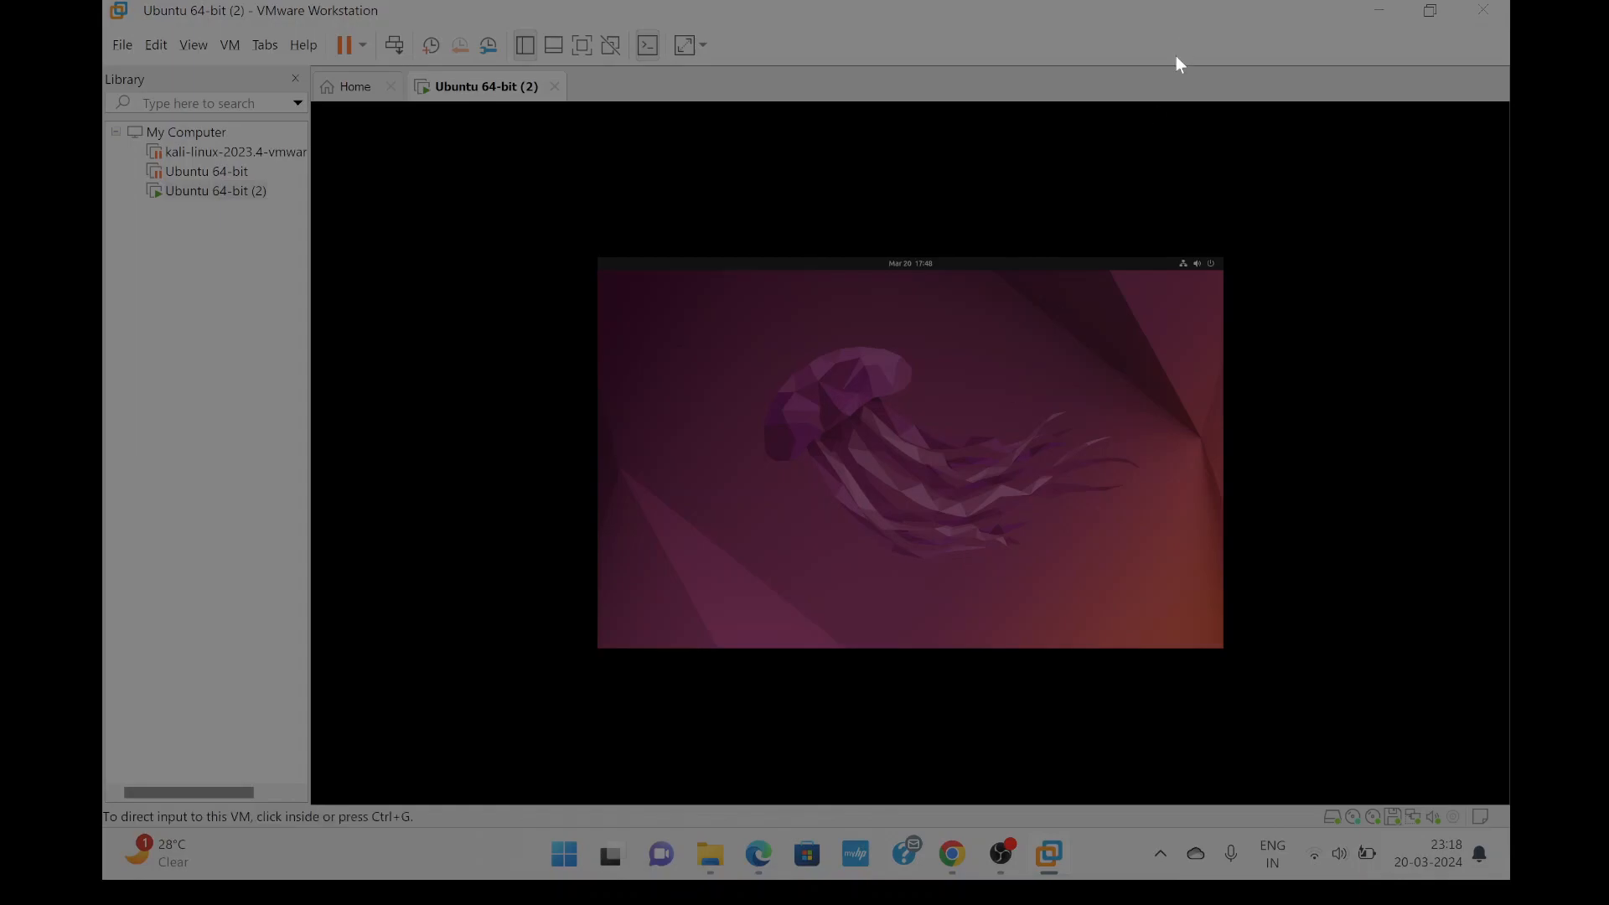
click(1073, 163)
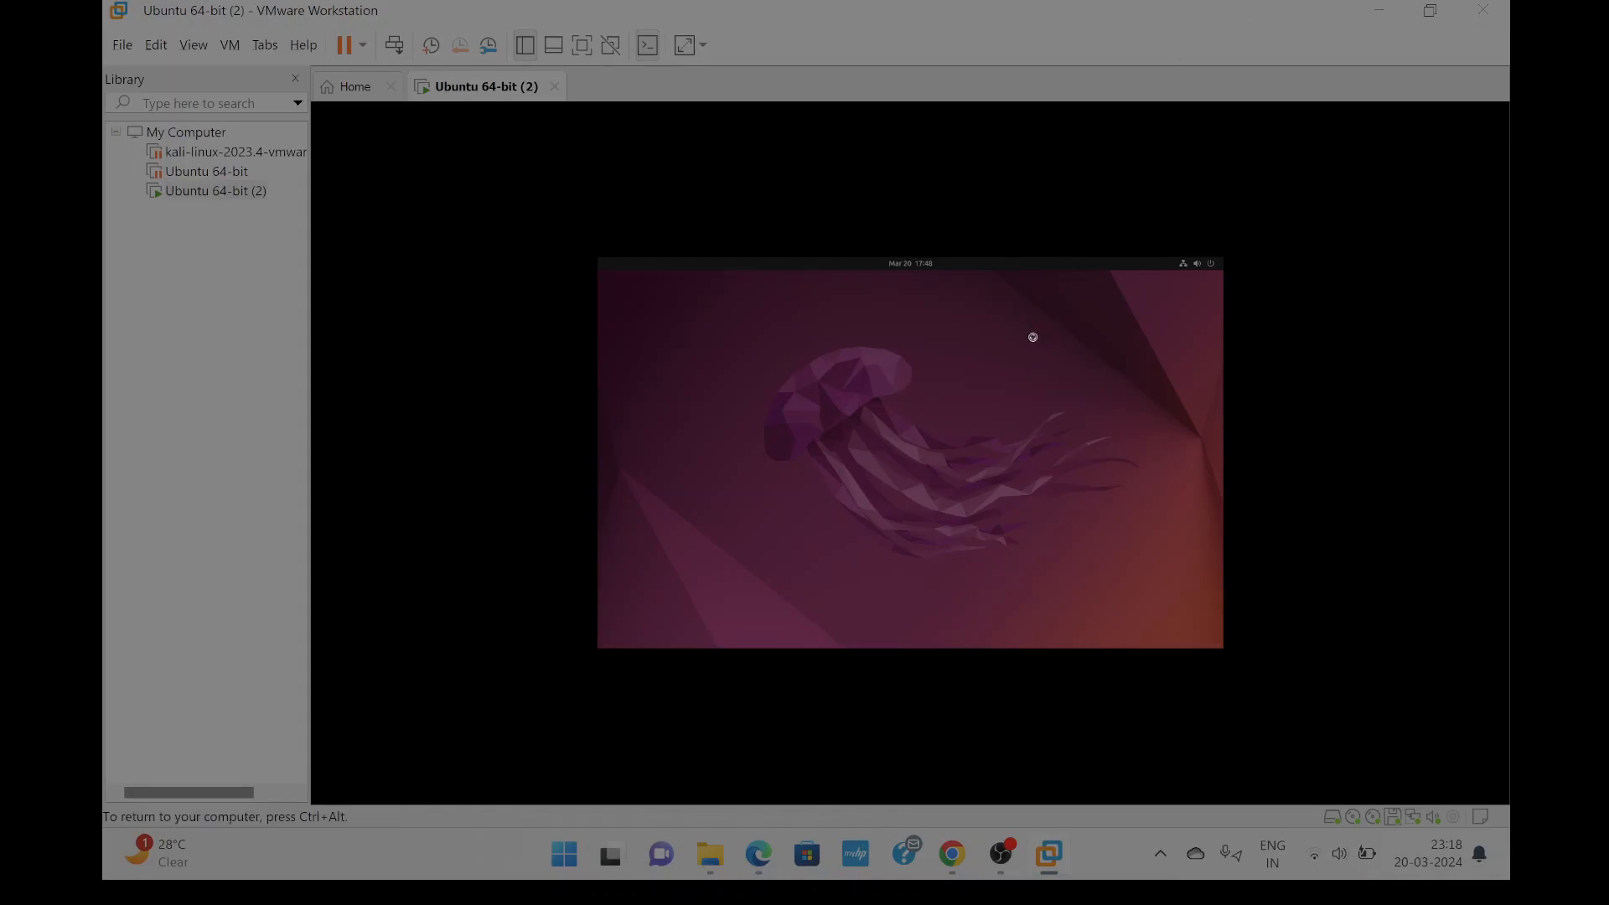
key(ctrl+alt)
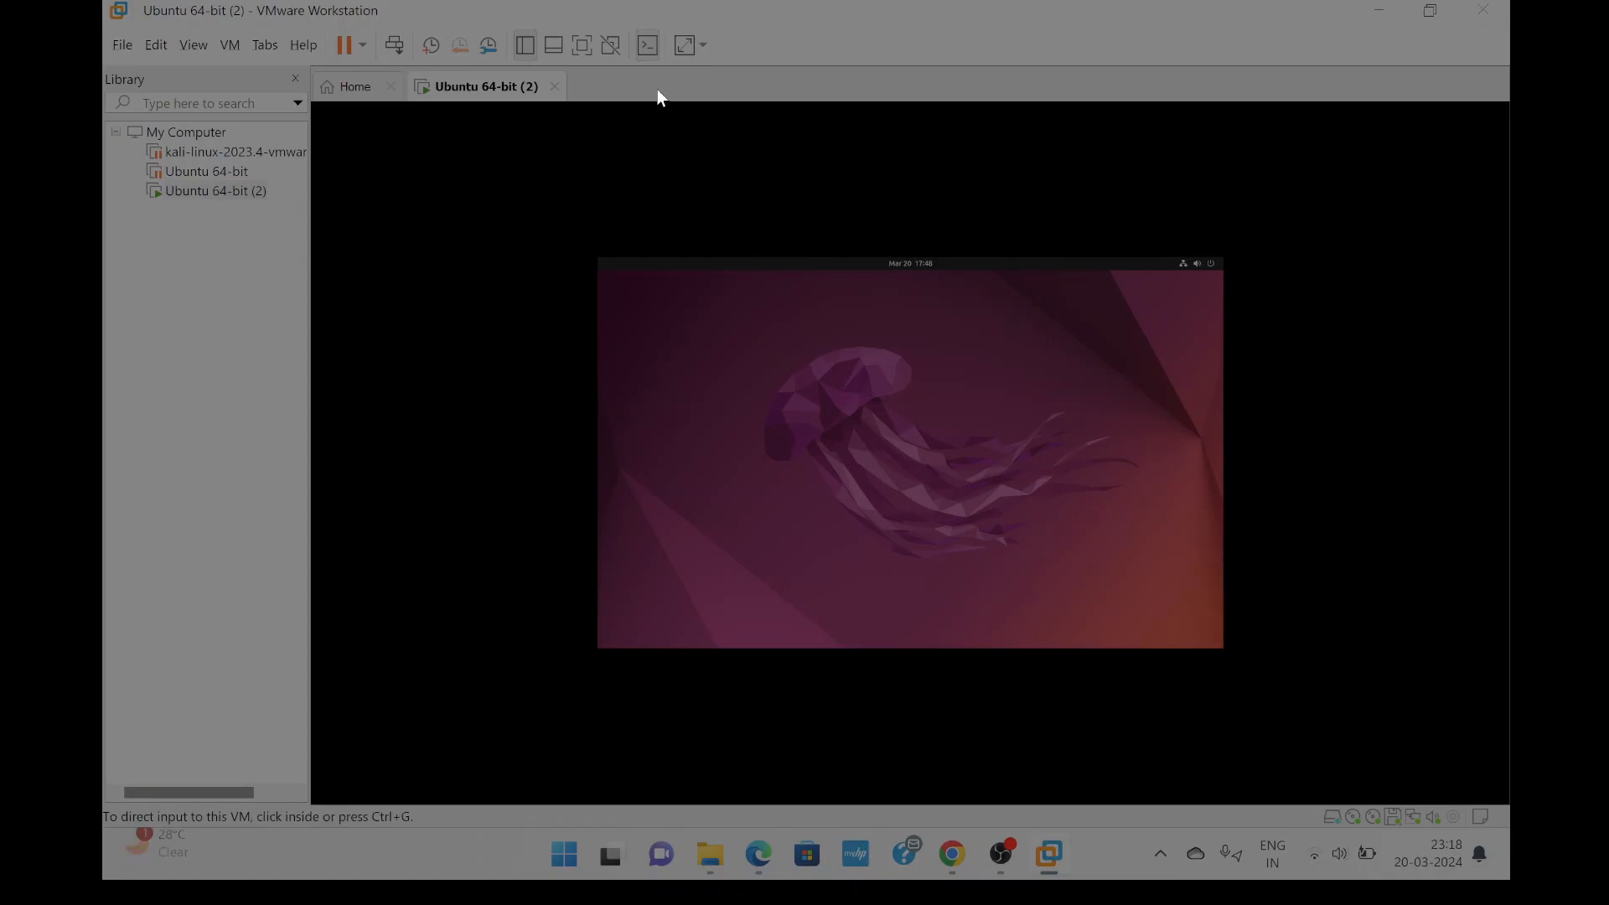
click(700, 46)
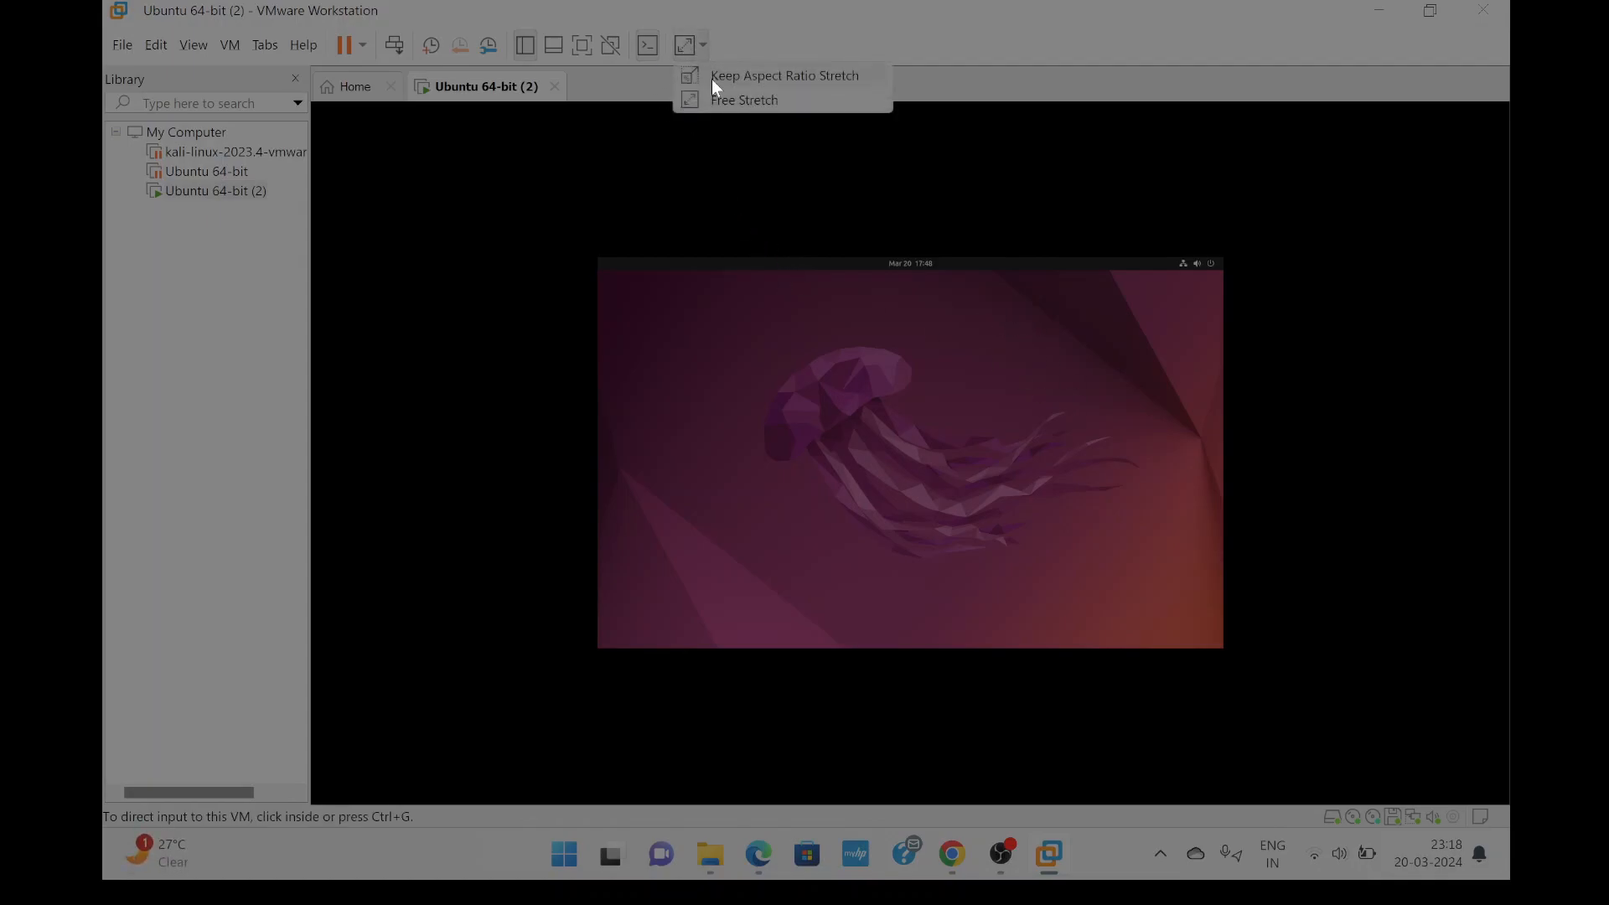
click(713, 99)
click(711, 107)
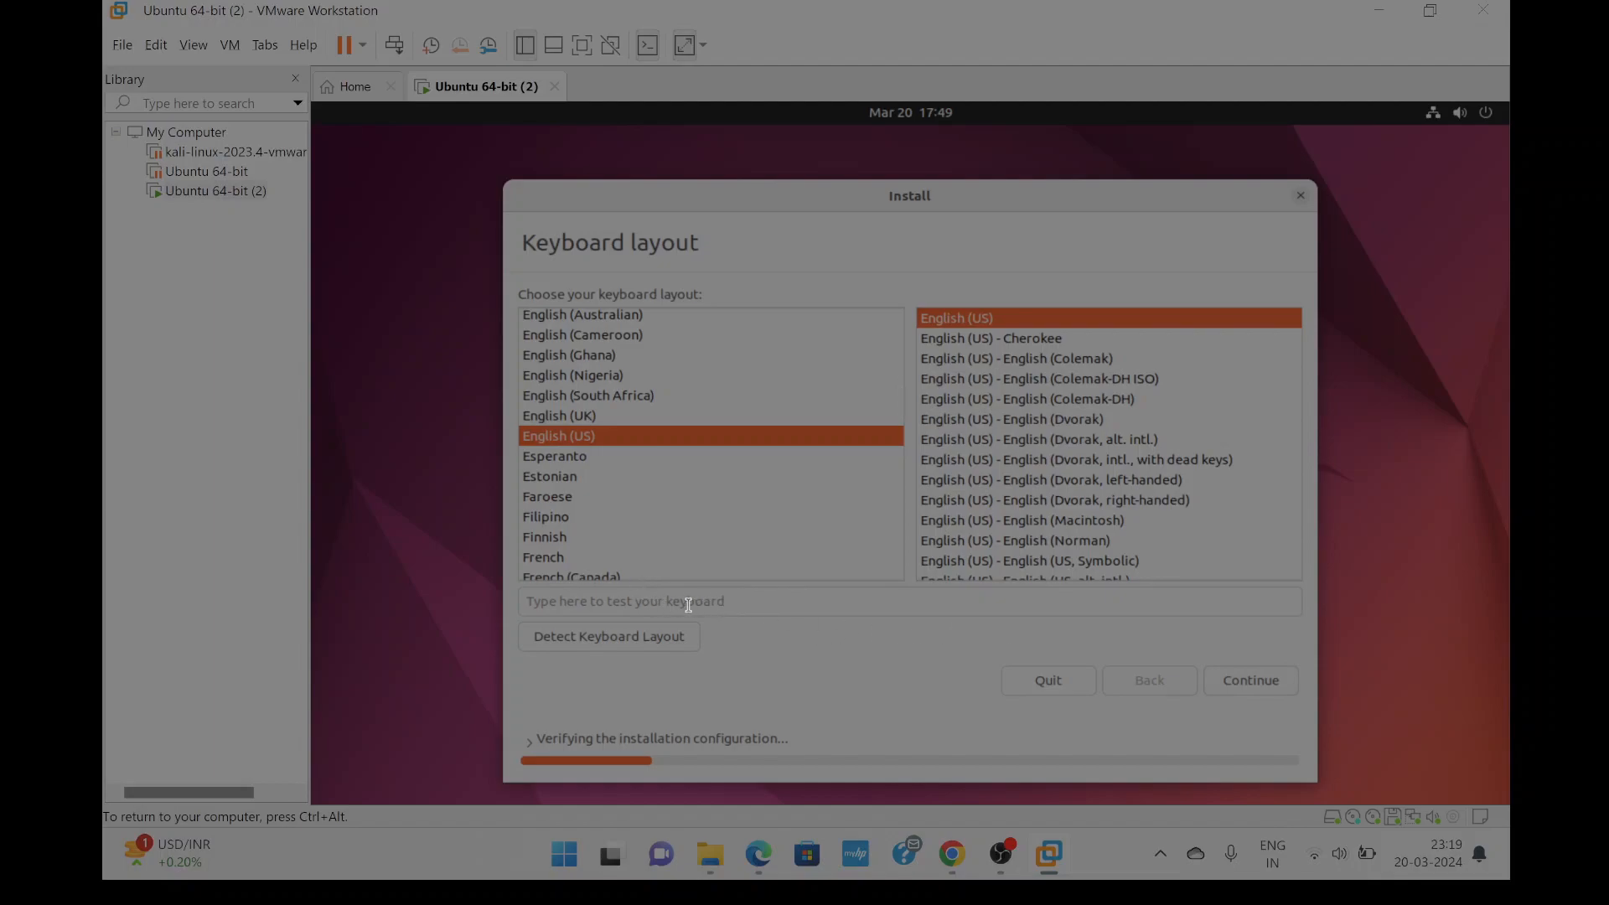
Run keyboard layout detection, pressing v and answering No, keeping English (US).
click(667, 638)
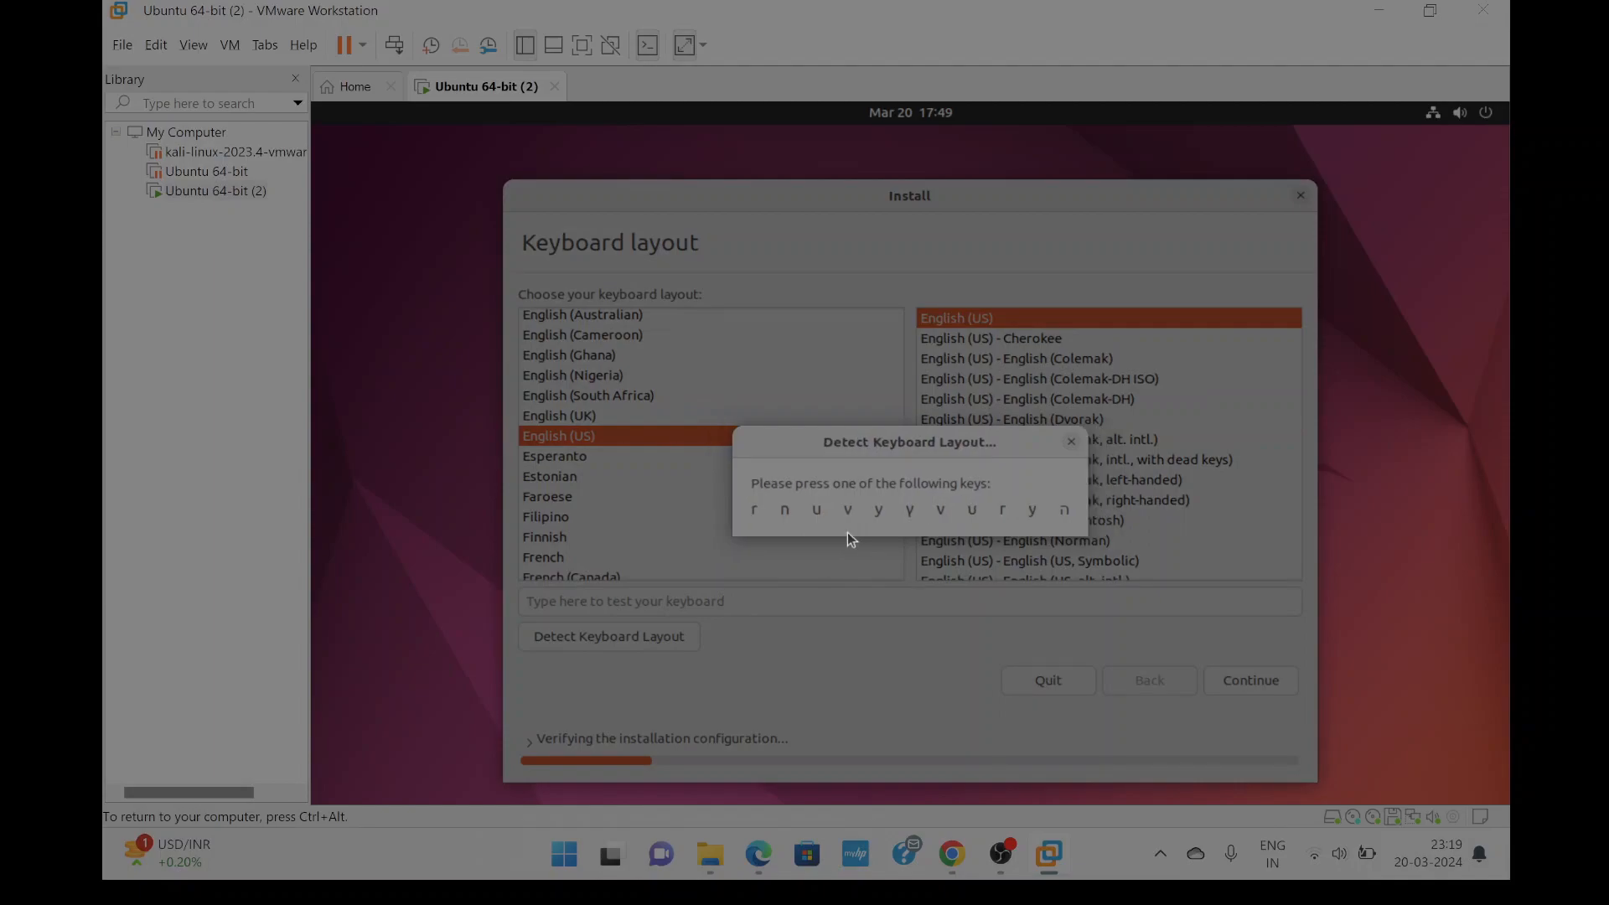
key(v)
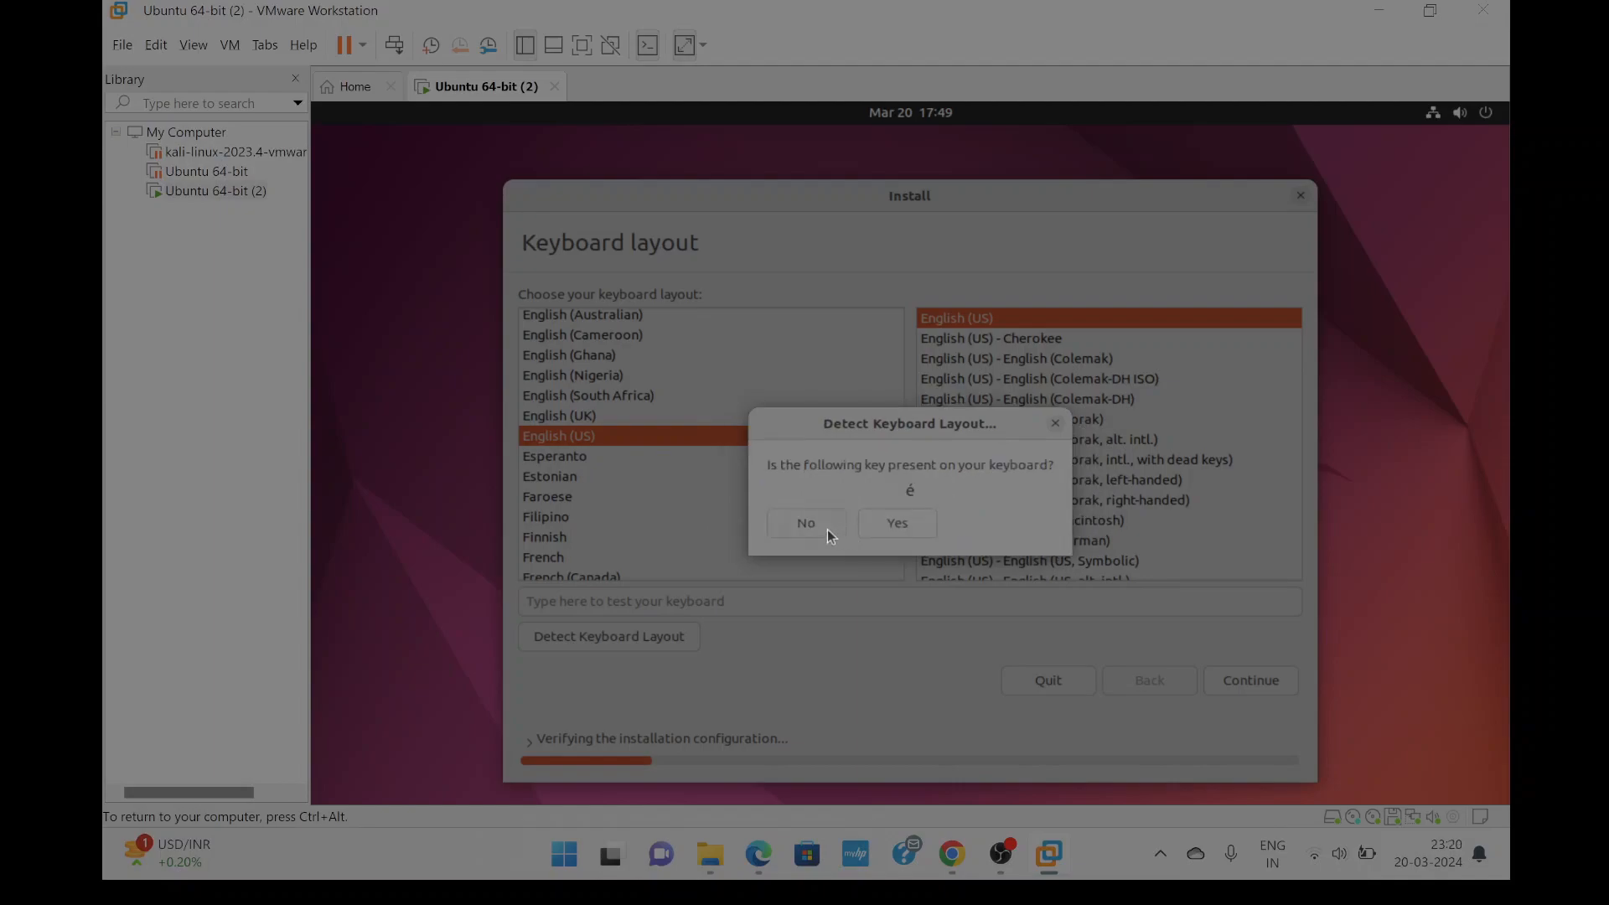
click(827, 530)
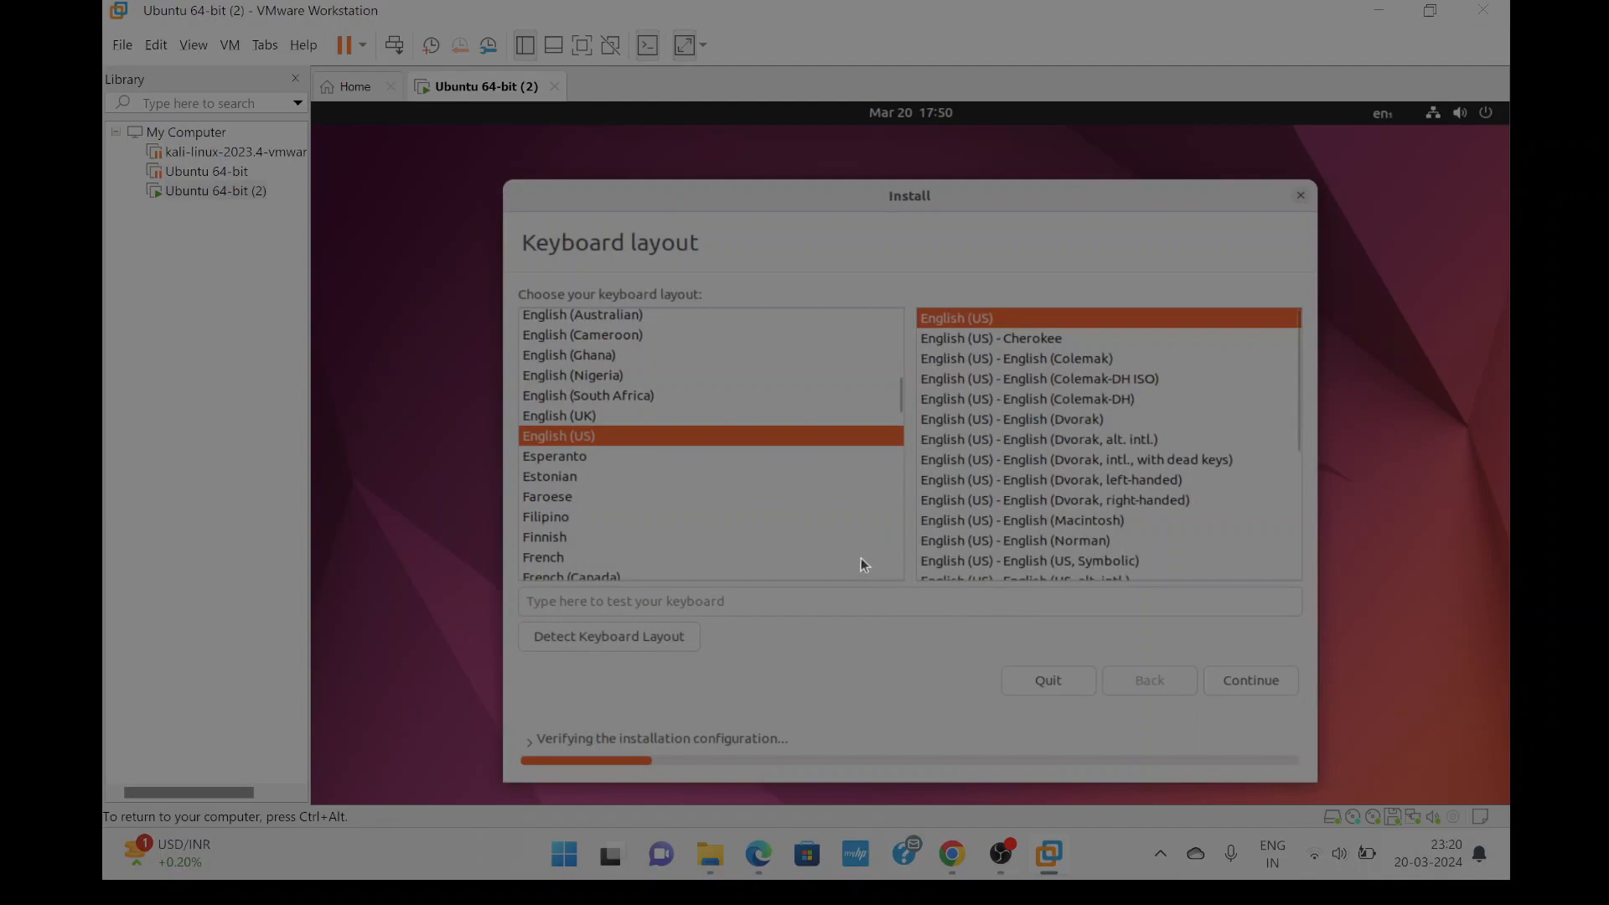
Keep the English (US) layout, choose Minimal installation, and proceed to Erase disk and install Ubuntu.
click(1207, 683)
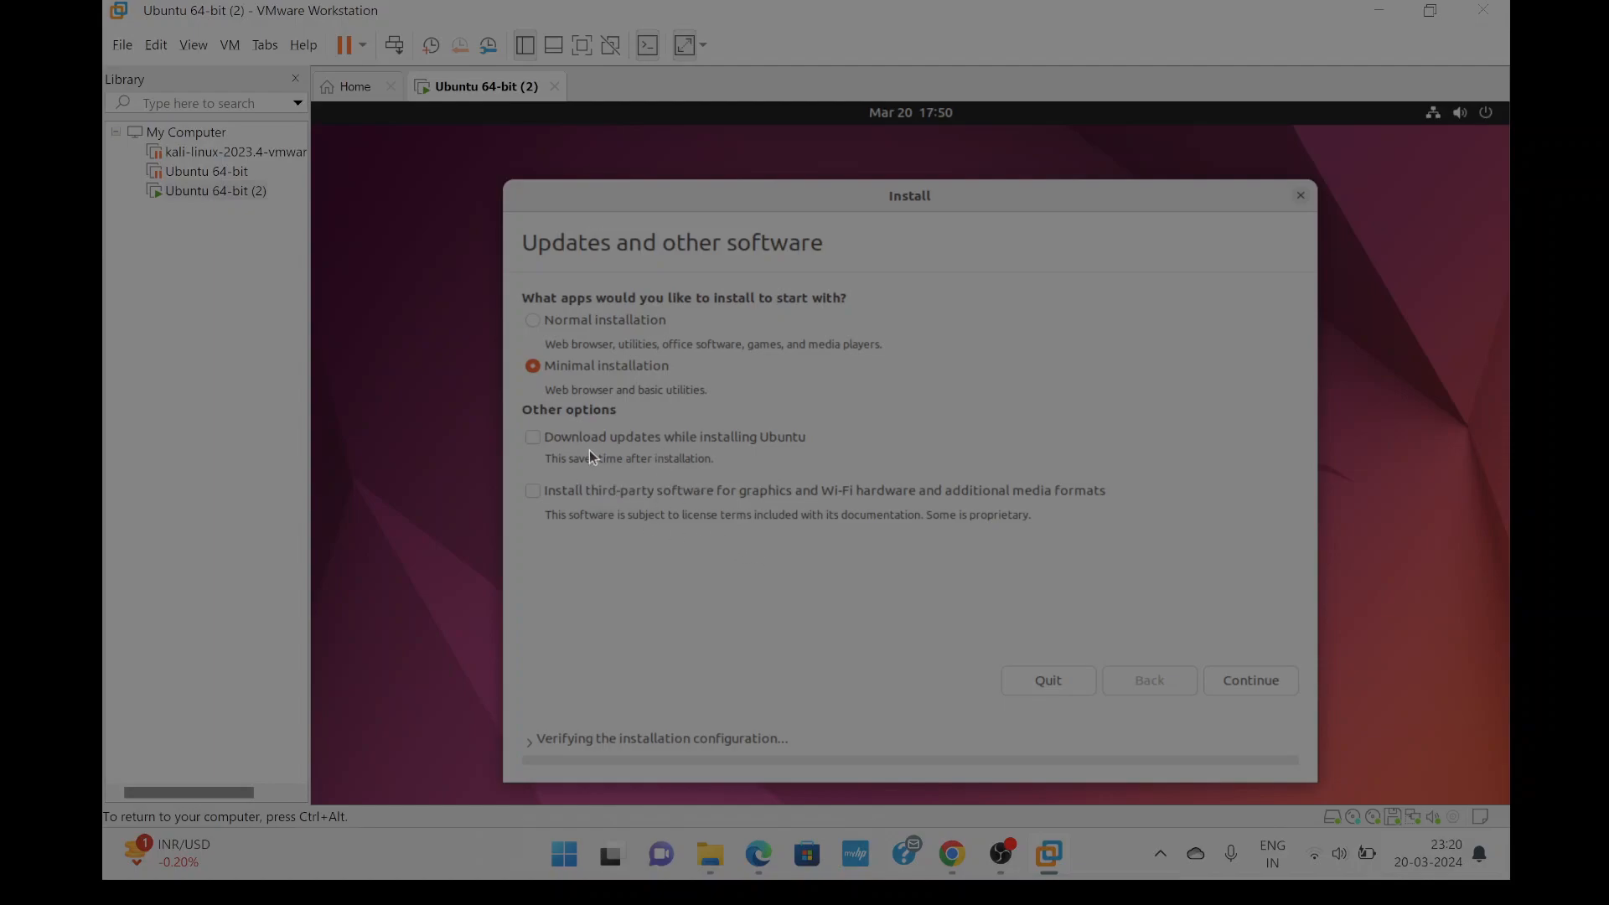
click(1261, 687)
mouse_move(995, 847)
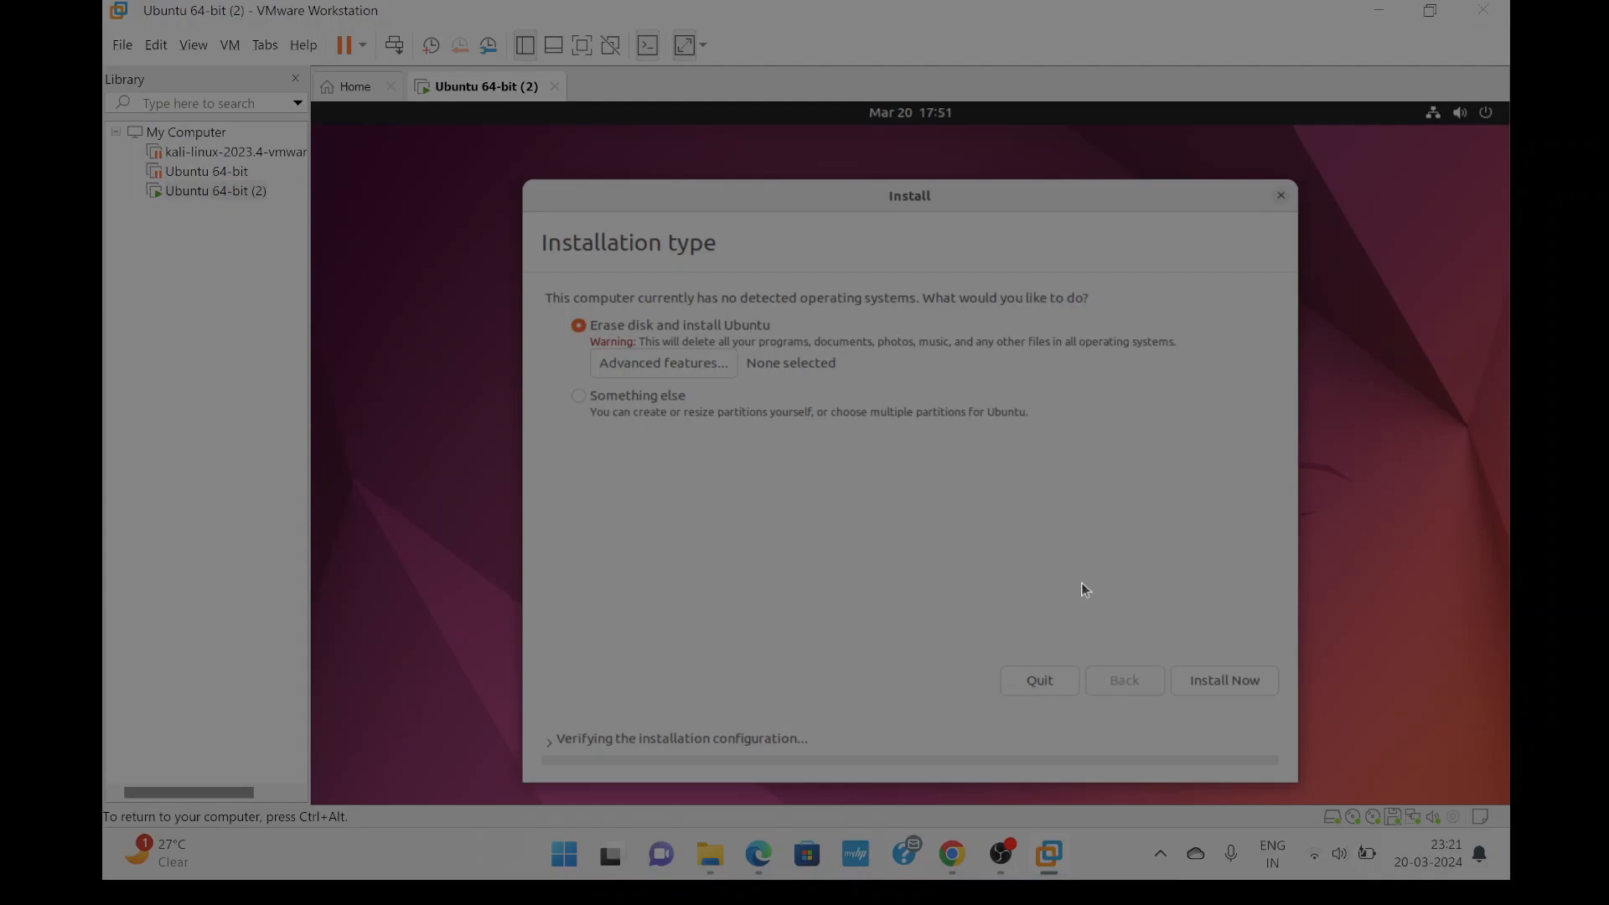
Start the erase-disk install and read the warning listing partitions #2 (ESP) and #3 (ext4).
click(1200, 684)
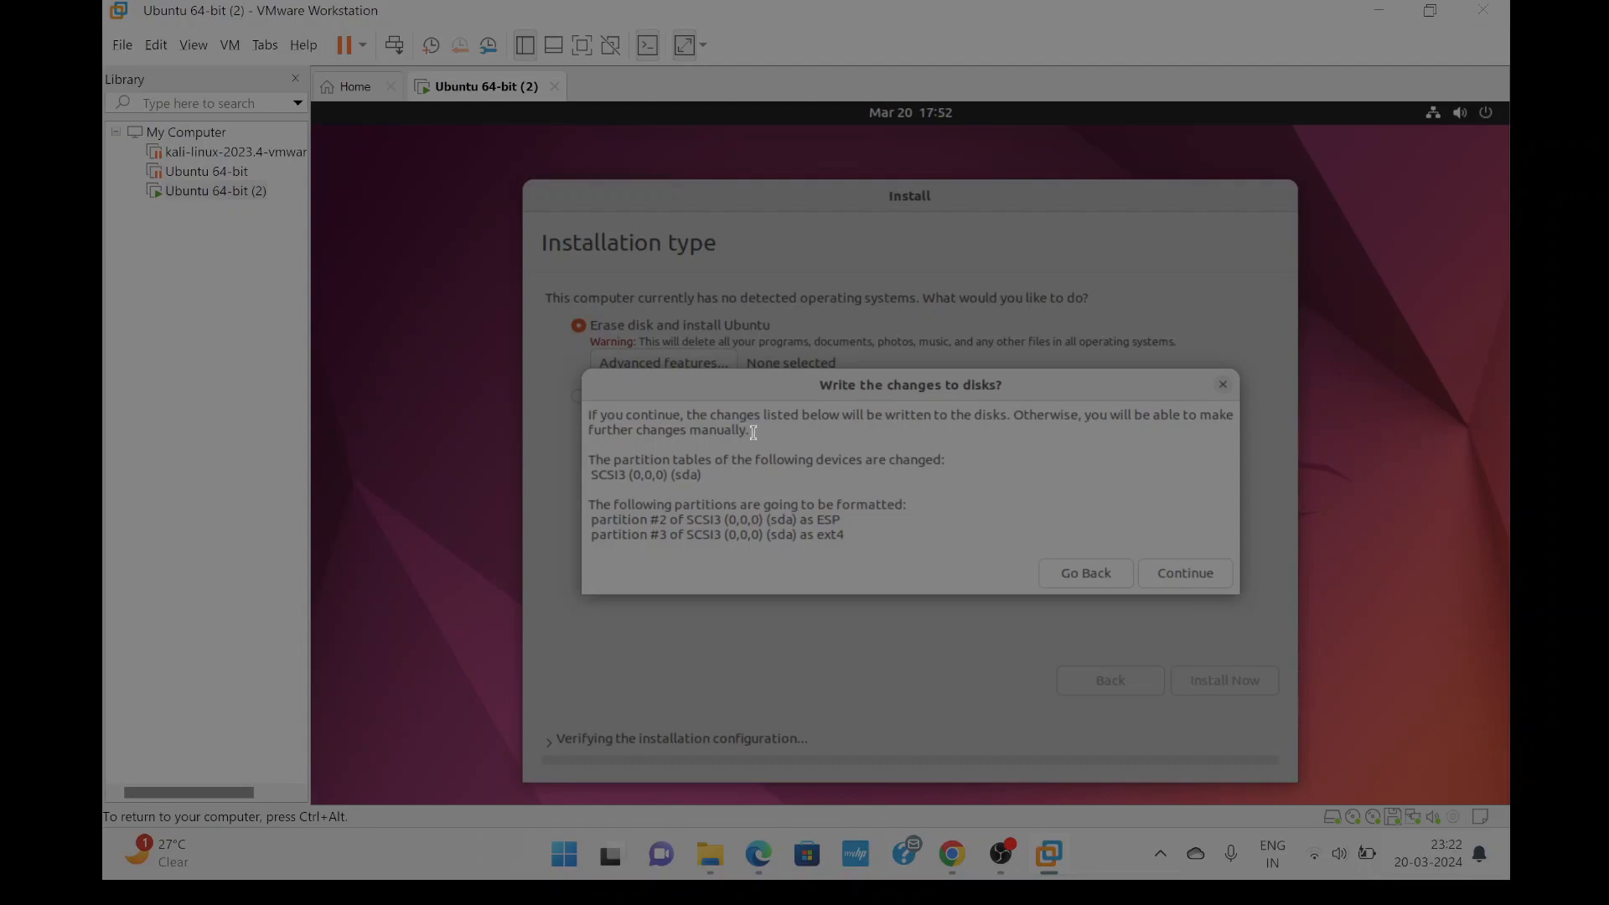
drag(777, 419, 871, 422)
click(791, 433)
drag(640, 466, 734, 483)
click(737, 485)
drag(731, 505, 801, 534)
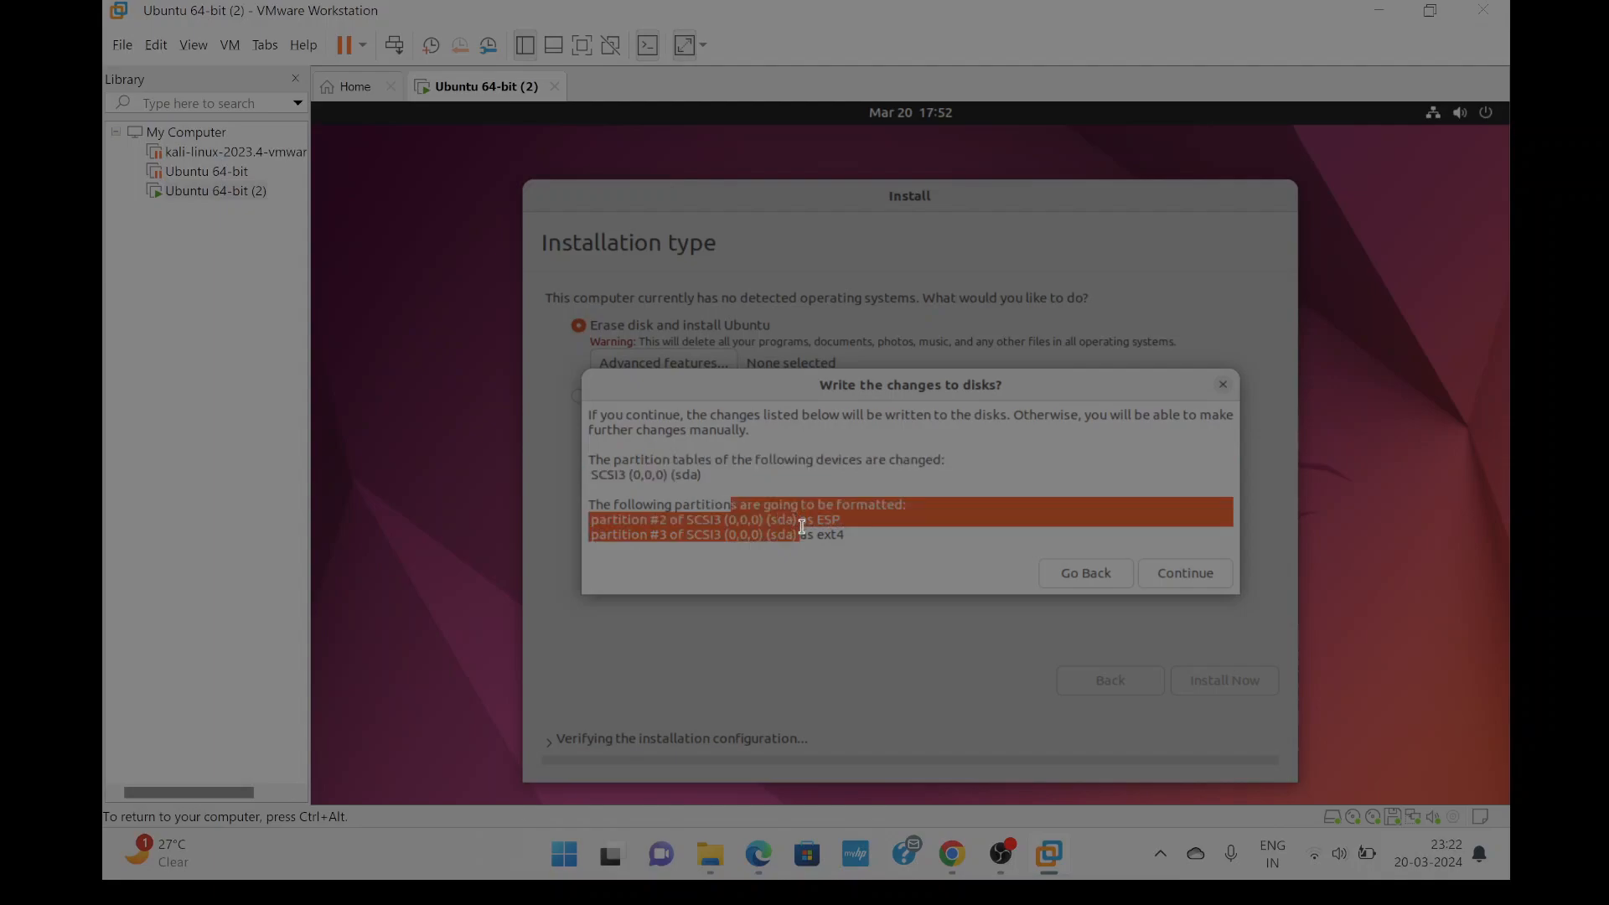
click(845, 534)
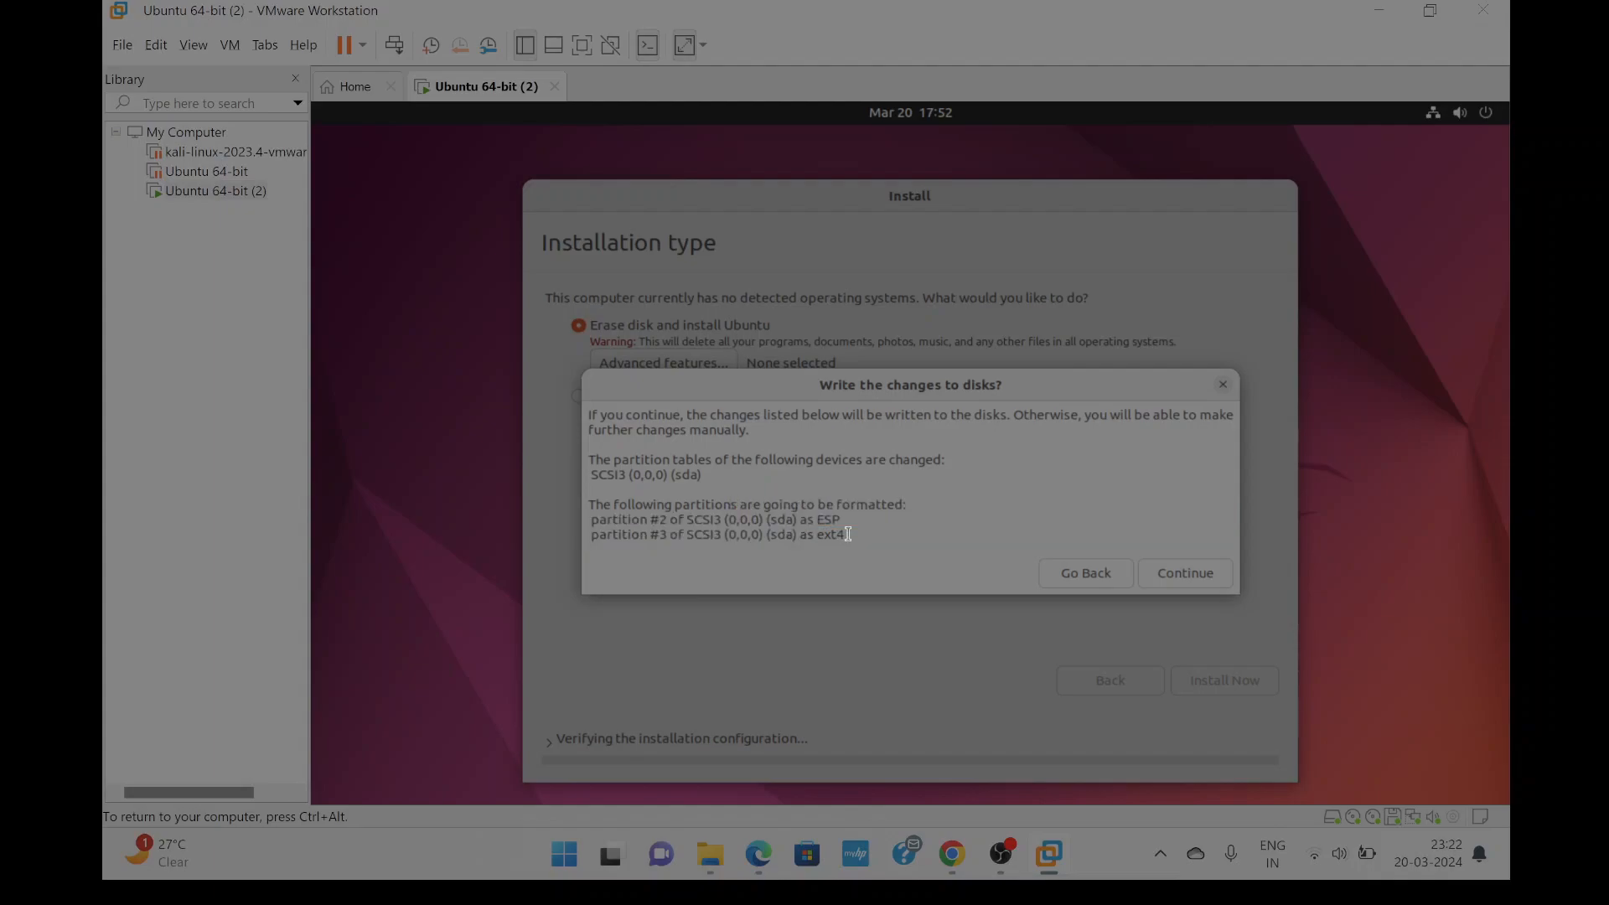
Approve writing the partition changes, then pick India on the map so the time zone reads Kolkata.
click(1172, 583)
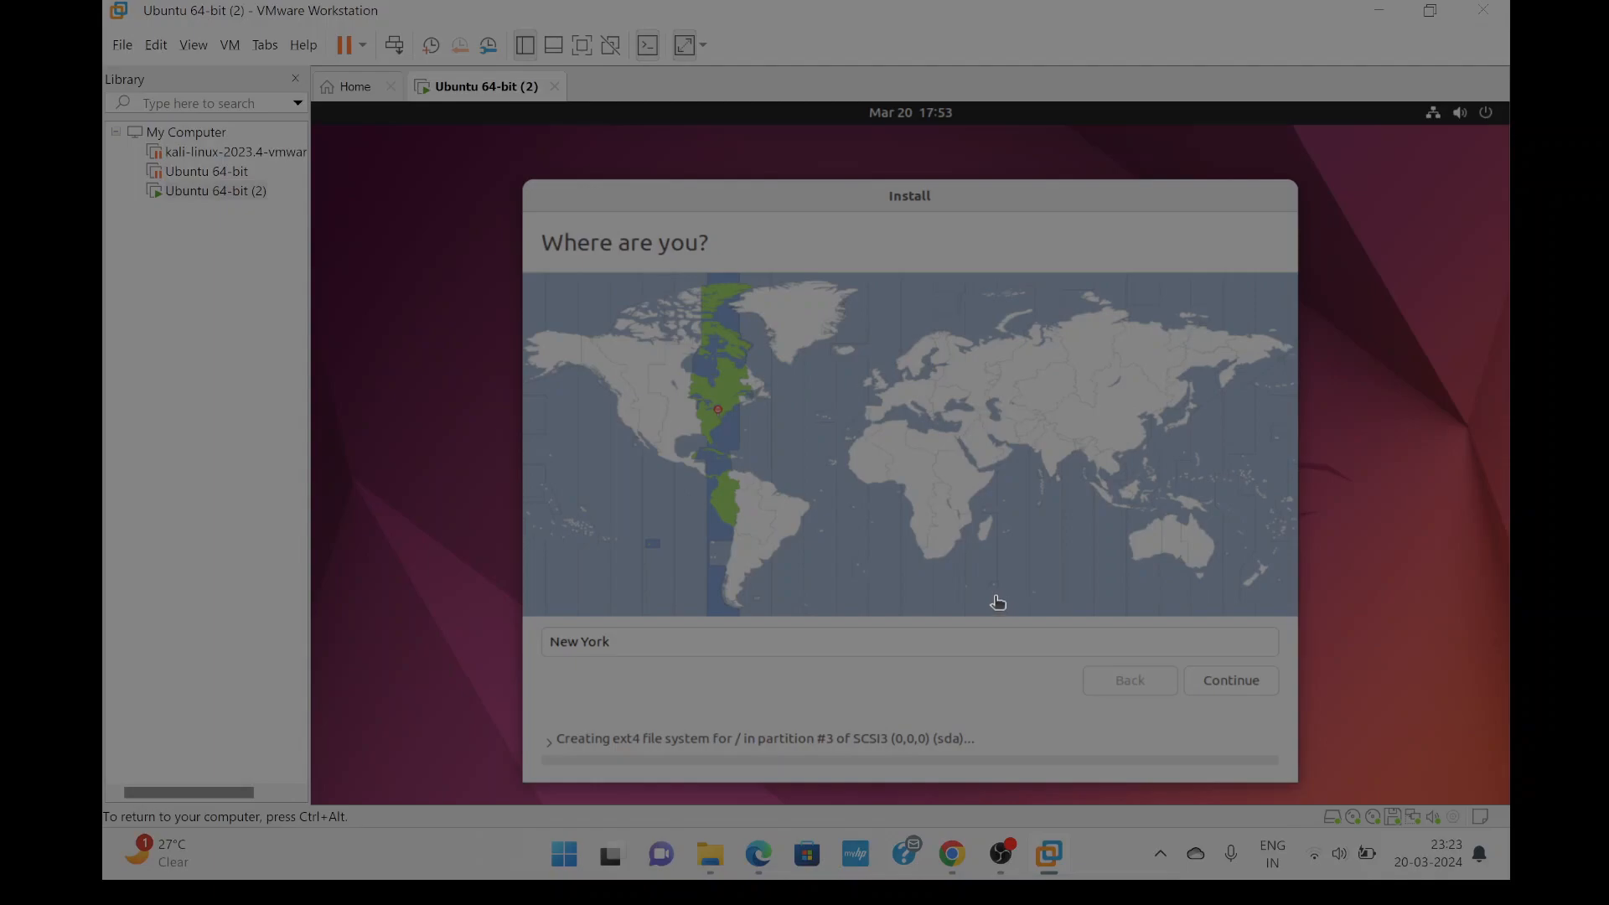
click(1052, 448)
click(1057, 454)
click(1048, 453)
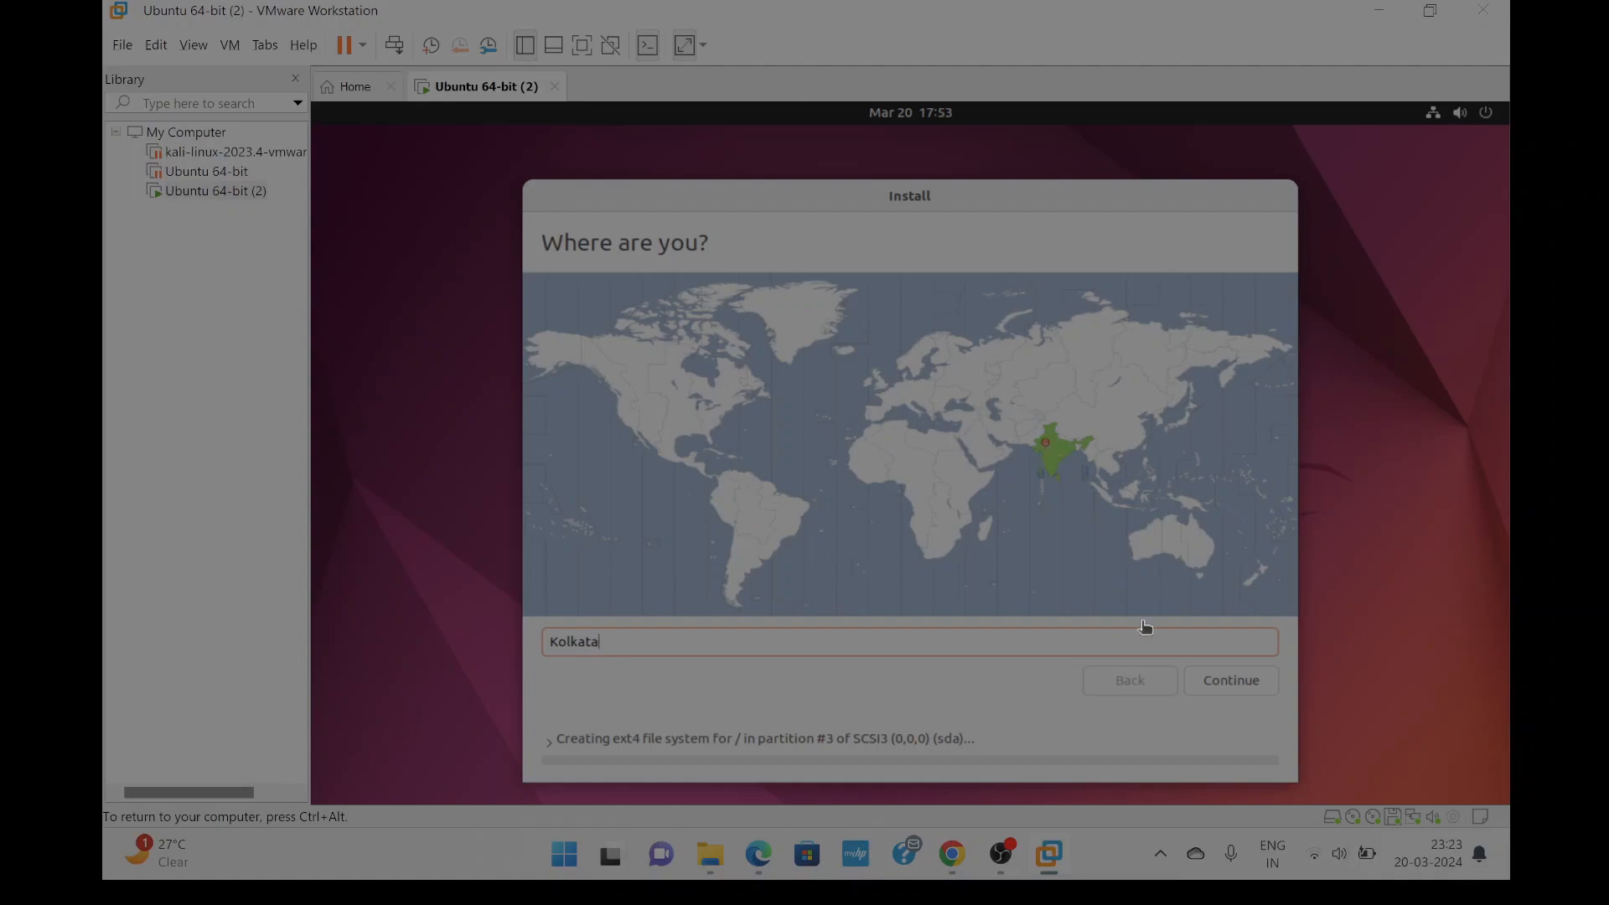
click(1217, 680)
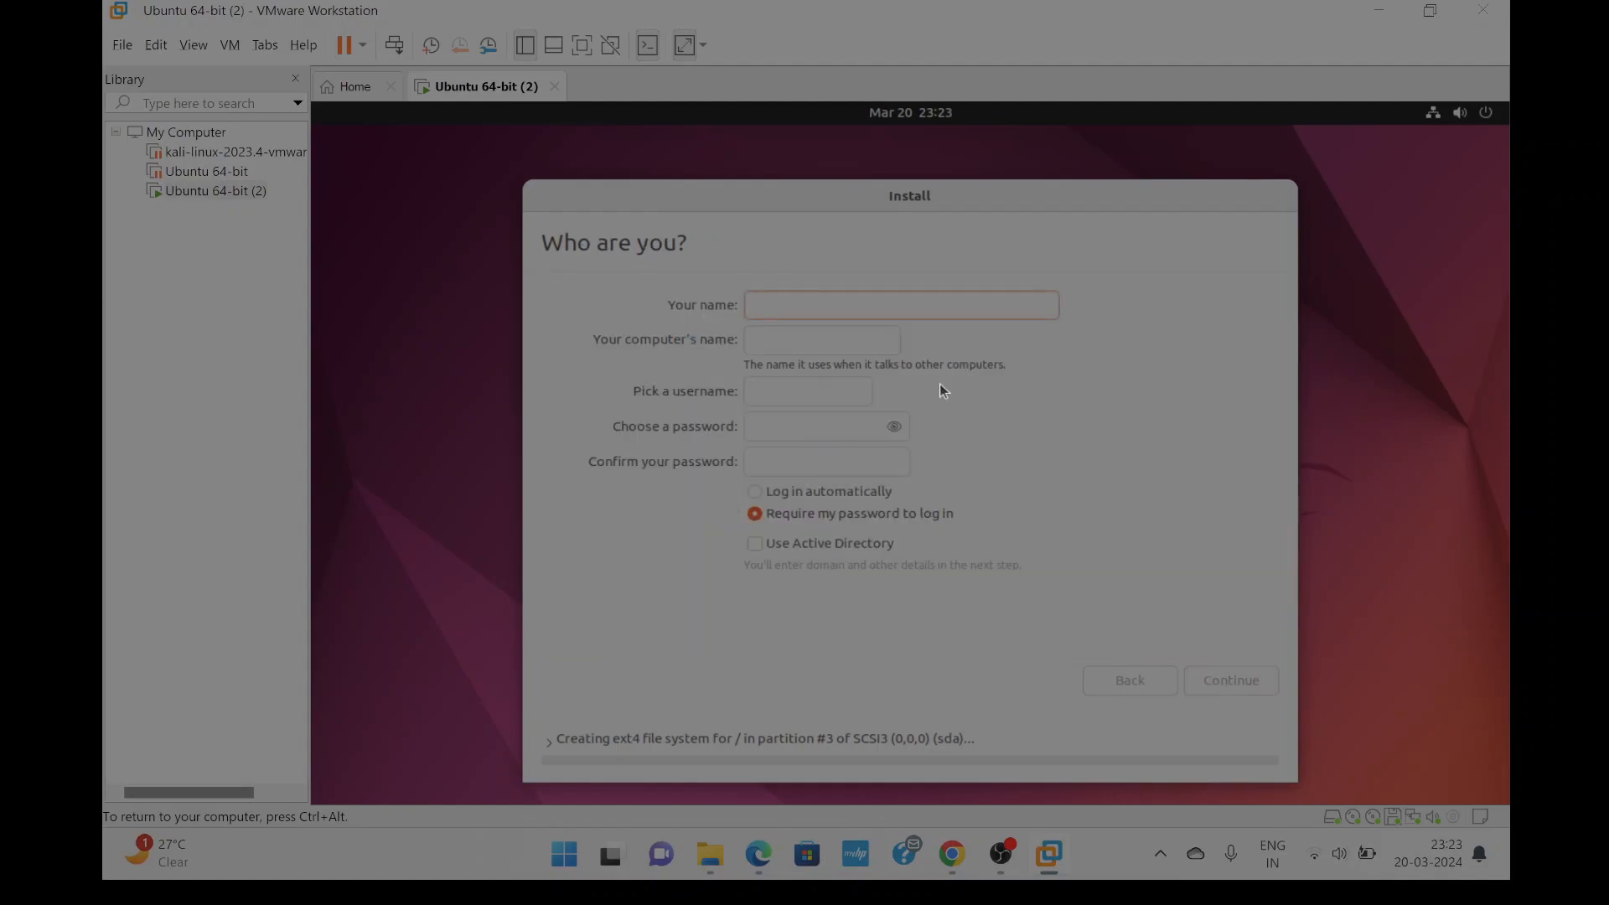
Enter the user's name and account details in the Who are you? form, then show the detailed install log.
text(ke)
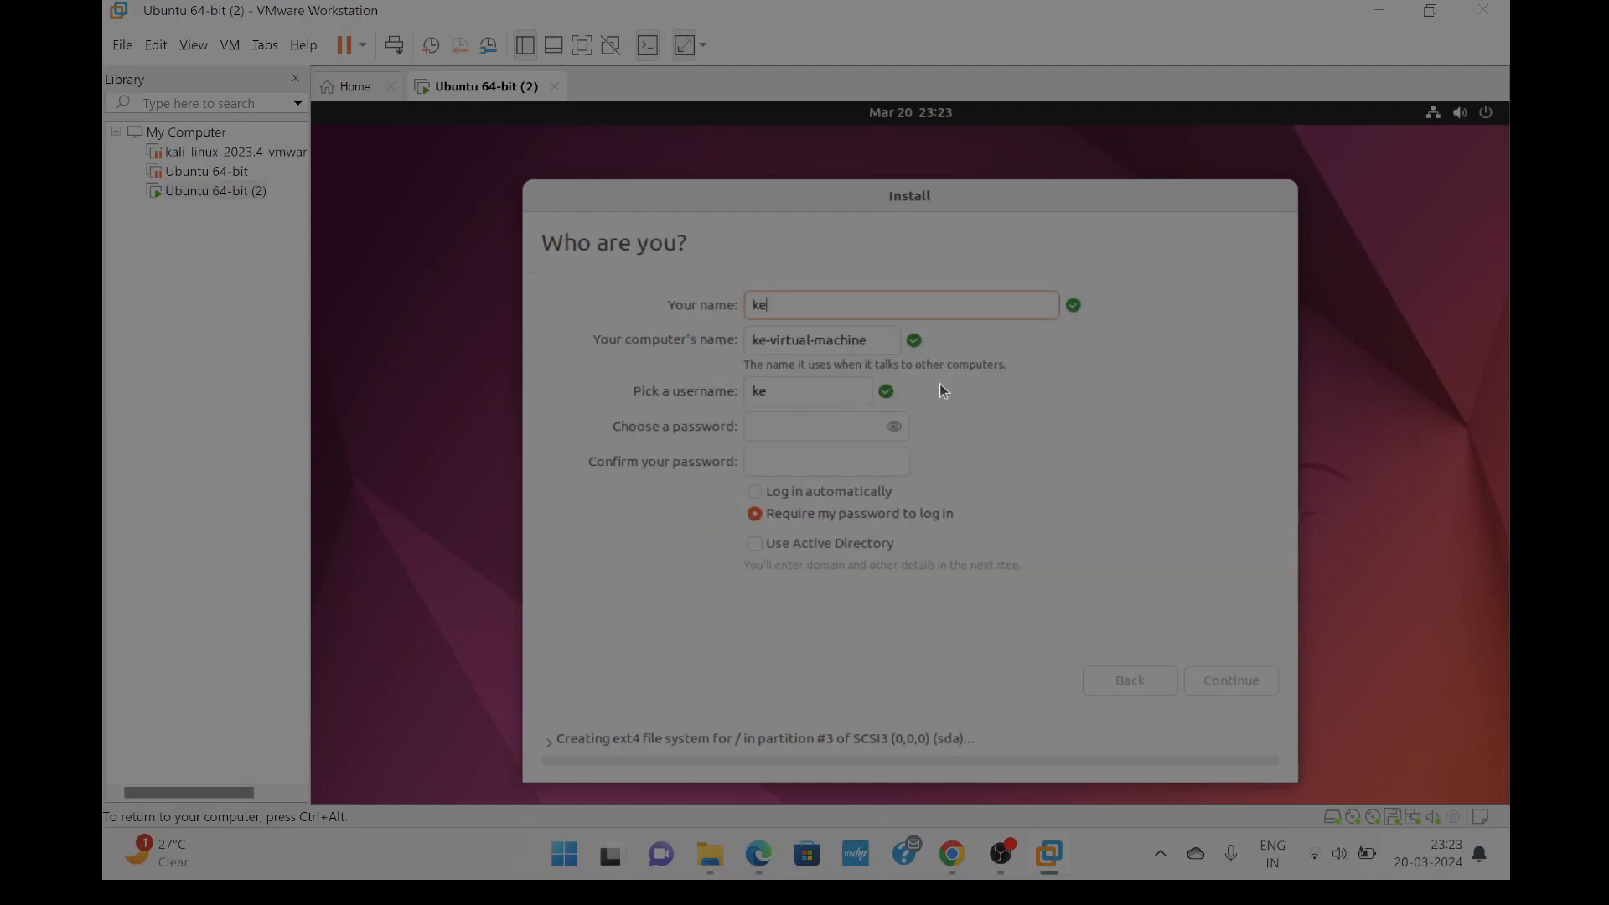
text(rnelmentor)
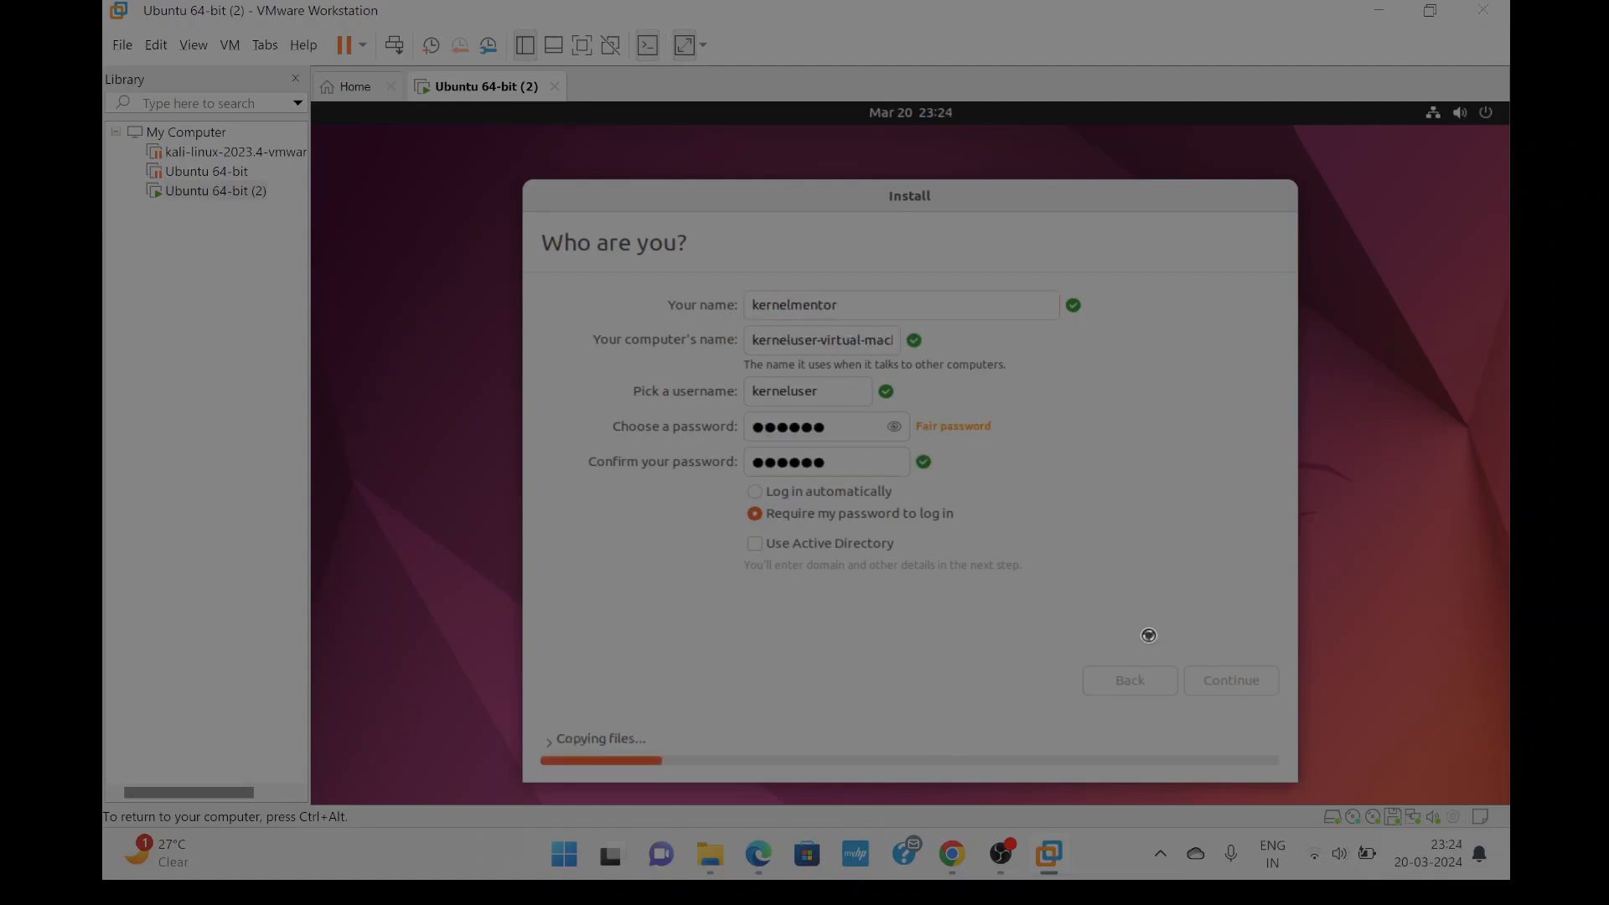
key(Return)
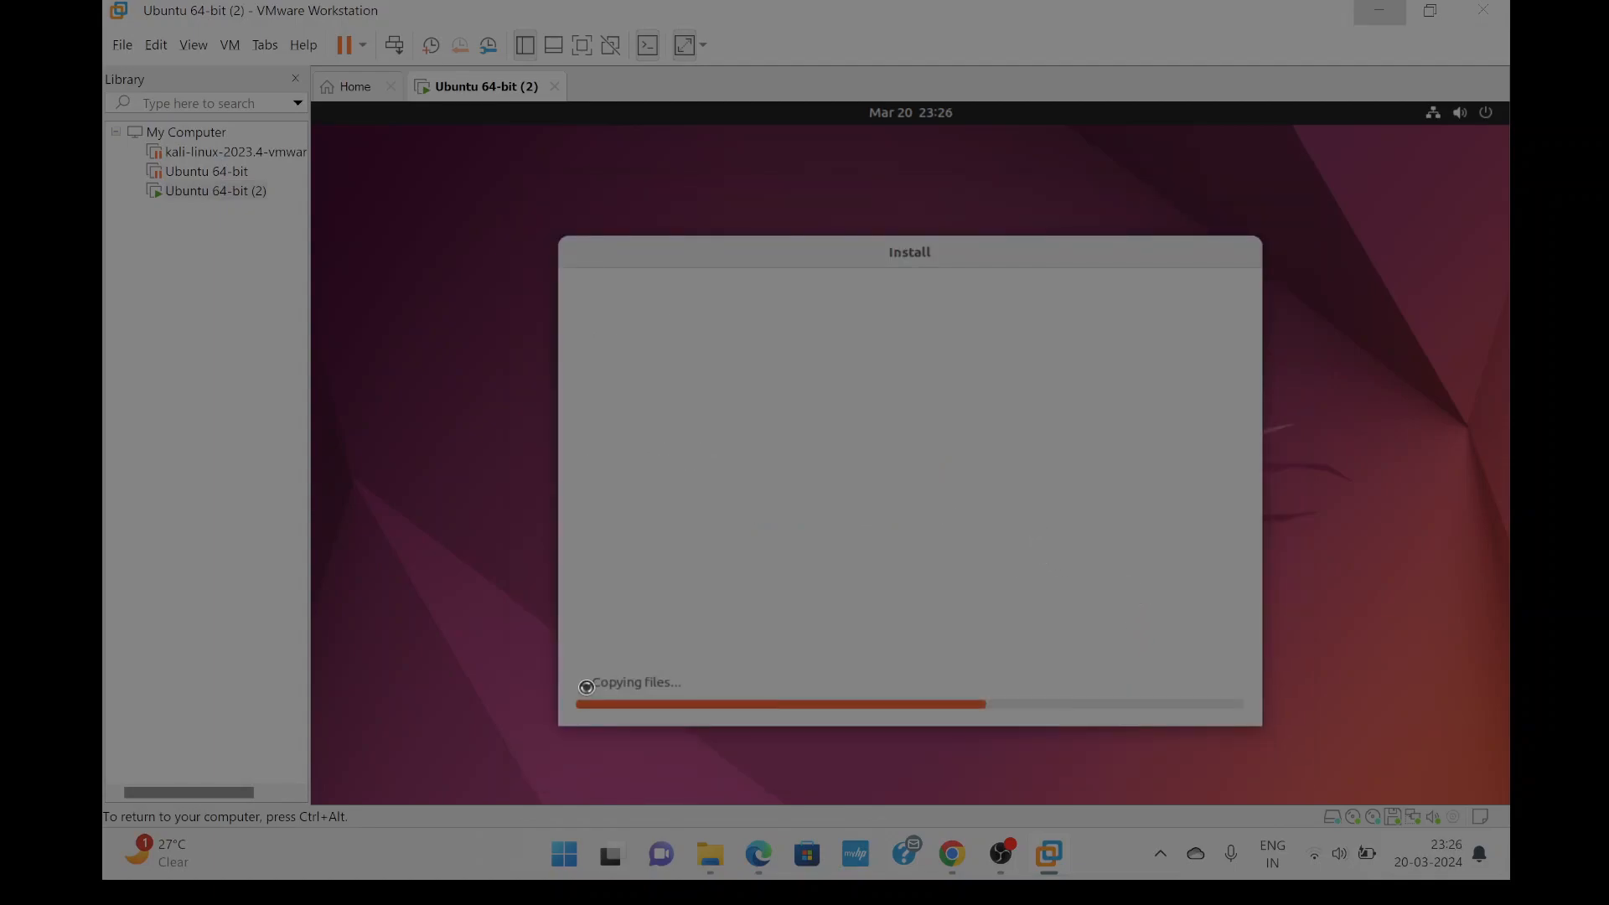
click(585, 684)
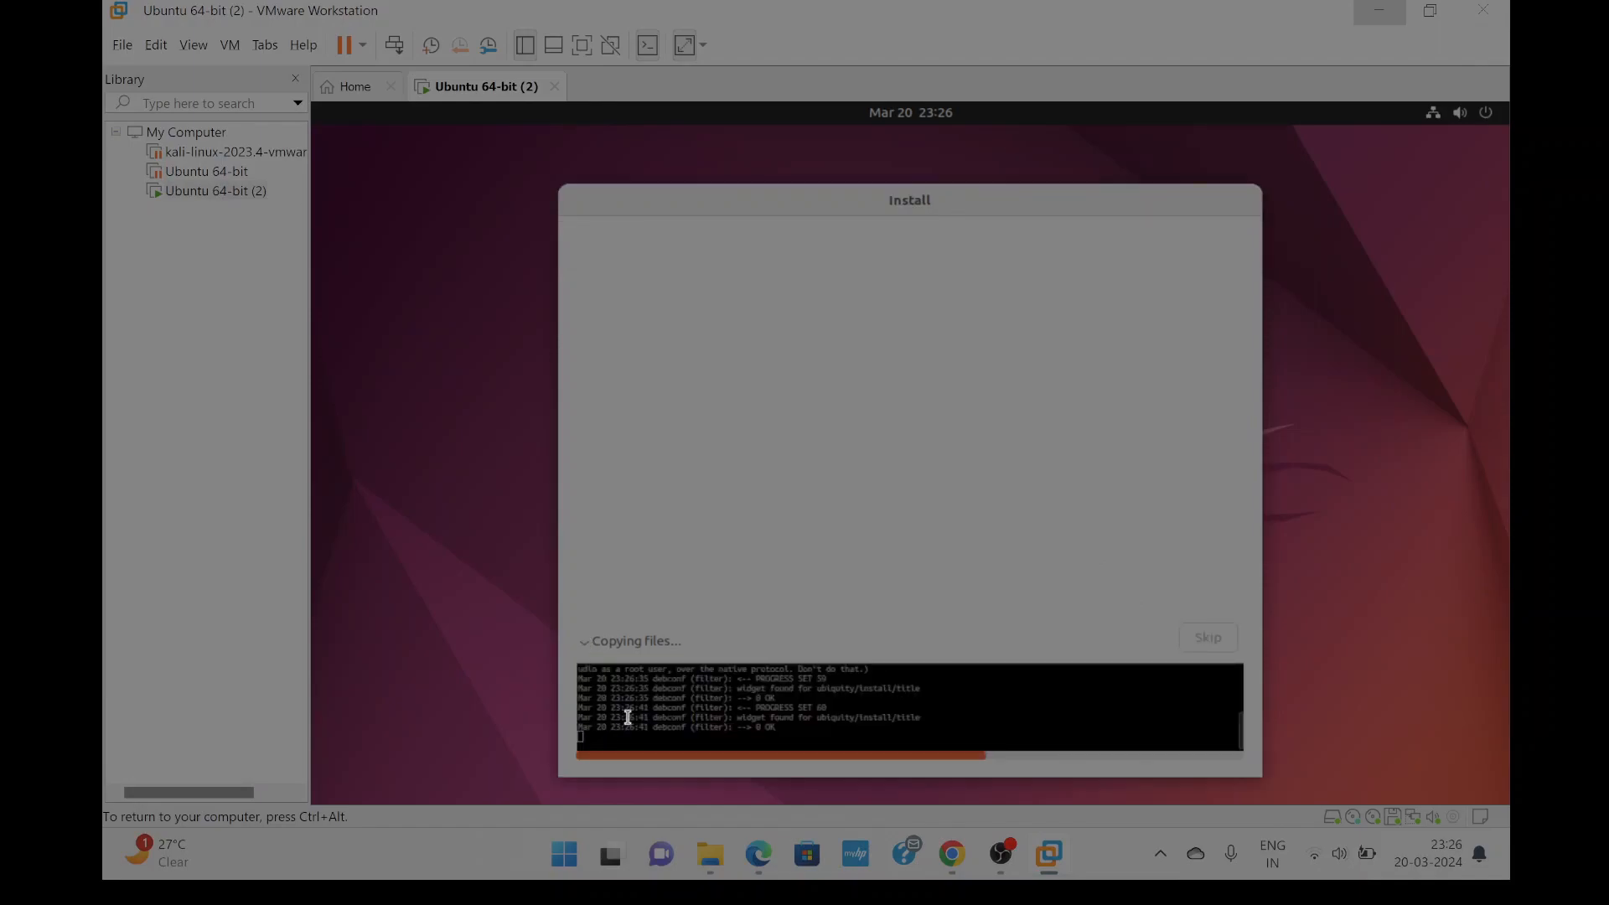
Skim lines of the installer log while copying runs until Installation Complete appears.
drag(752, 689, 817, 718)
click(767, 700)
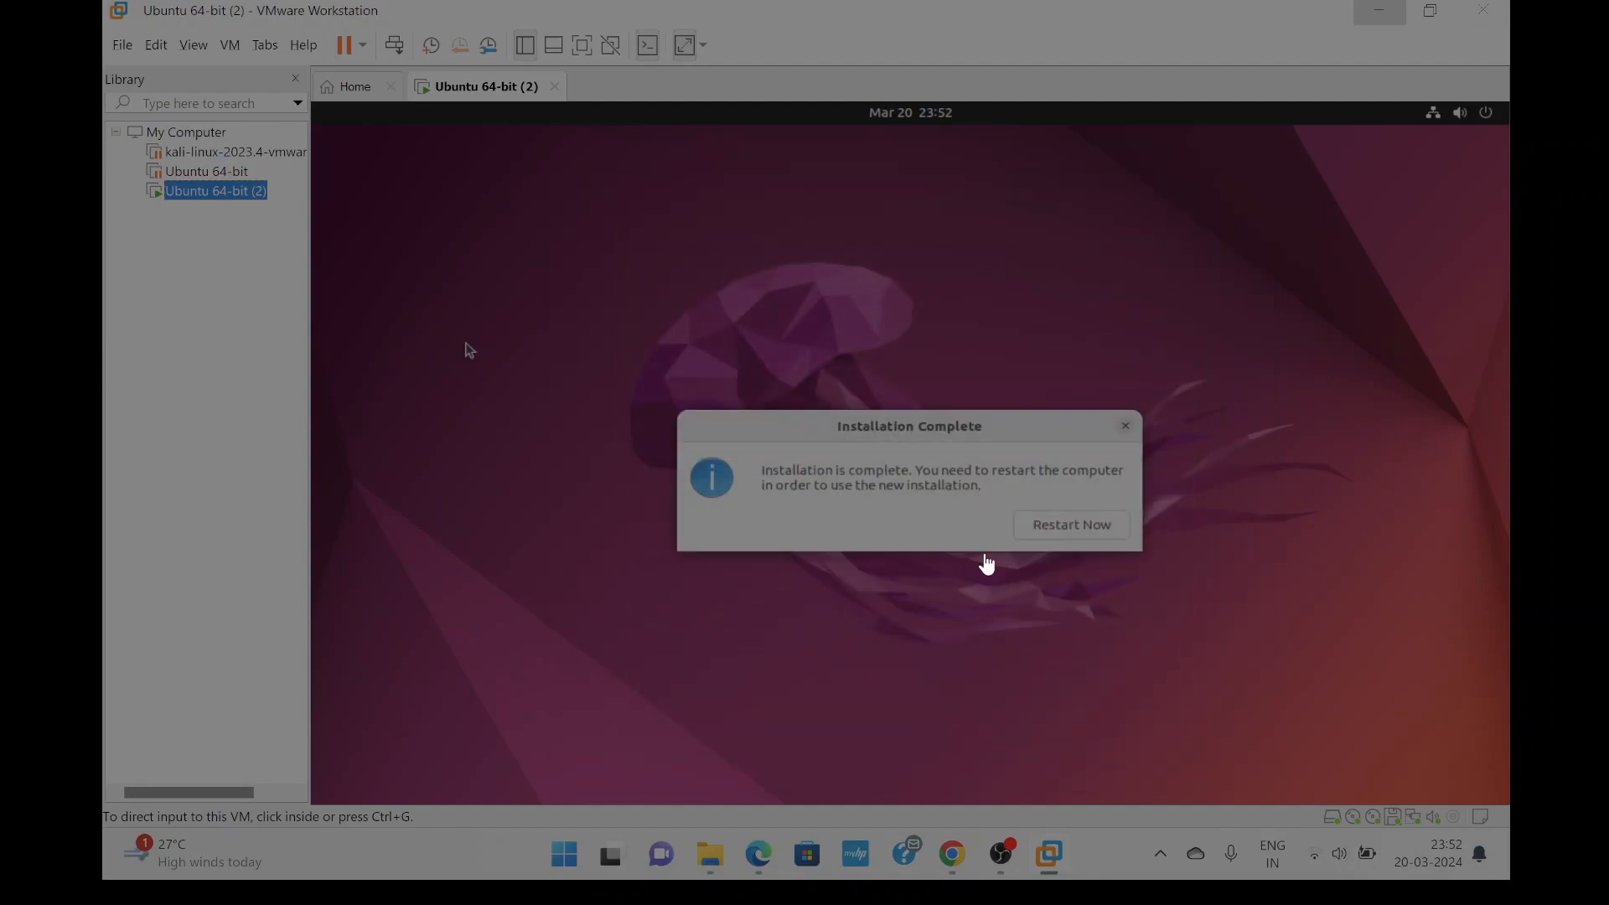
Give the VM input focus and choose Restart Now to boot the installed Ubuntu.
click(1052, 529)
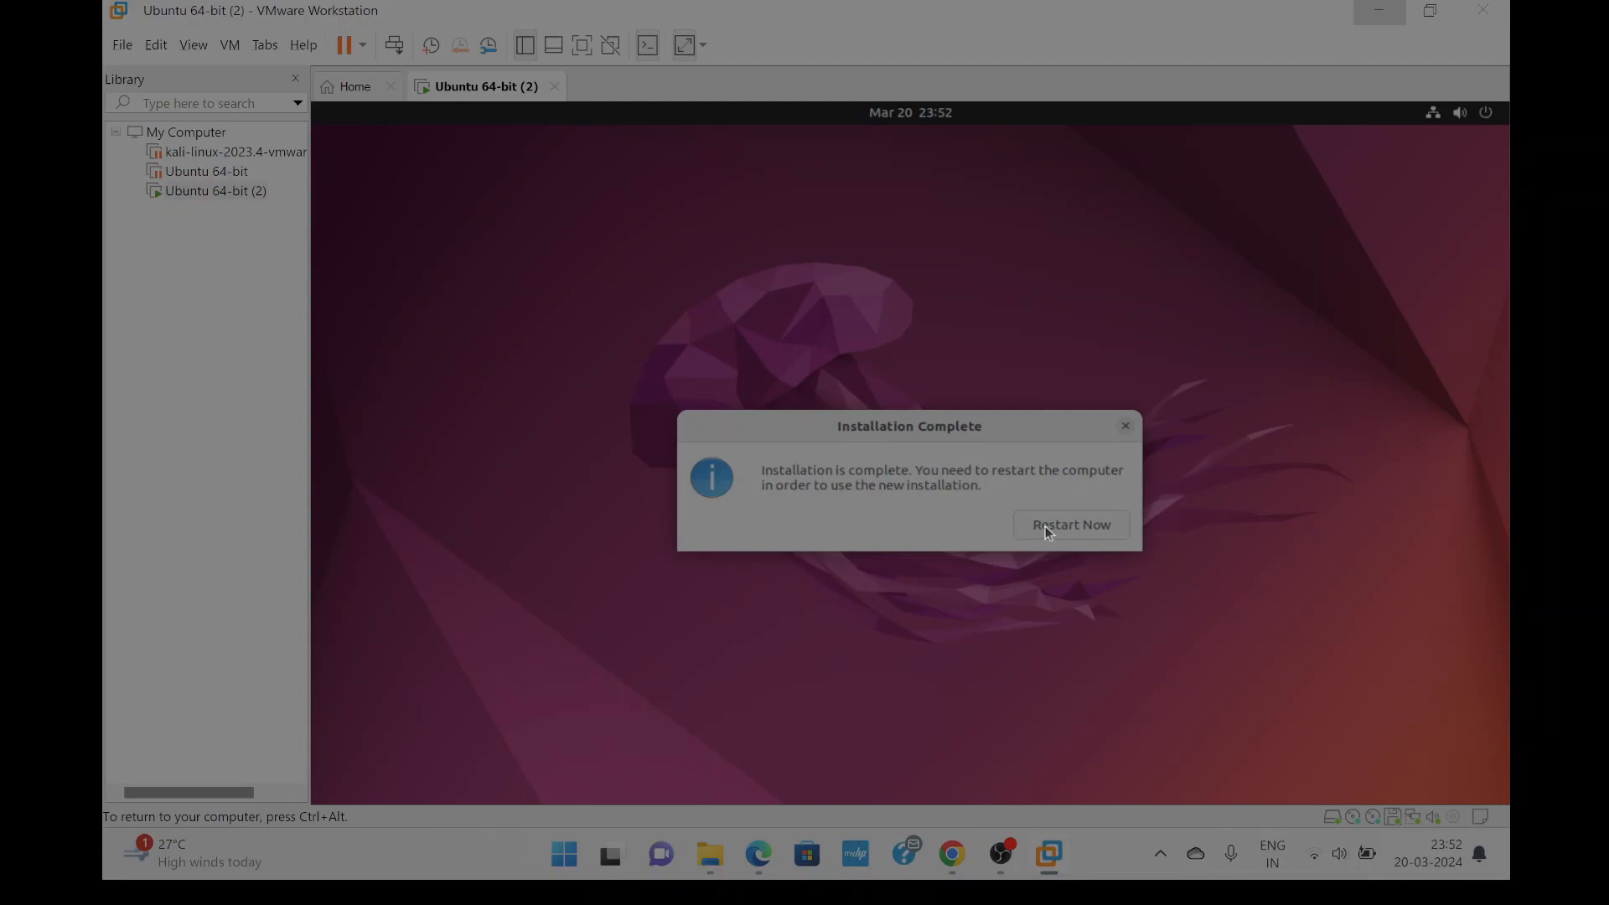
click(1046, 528)
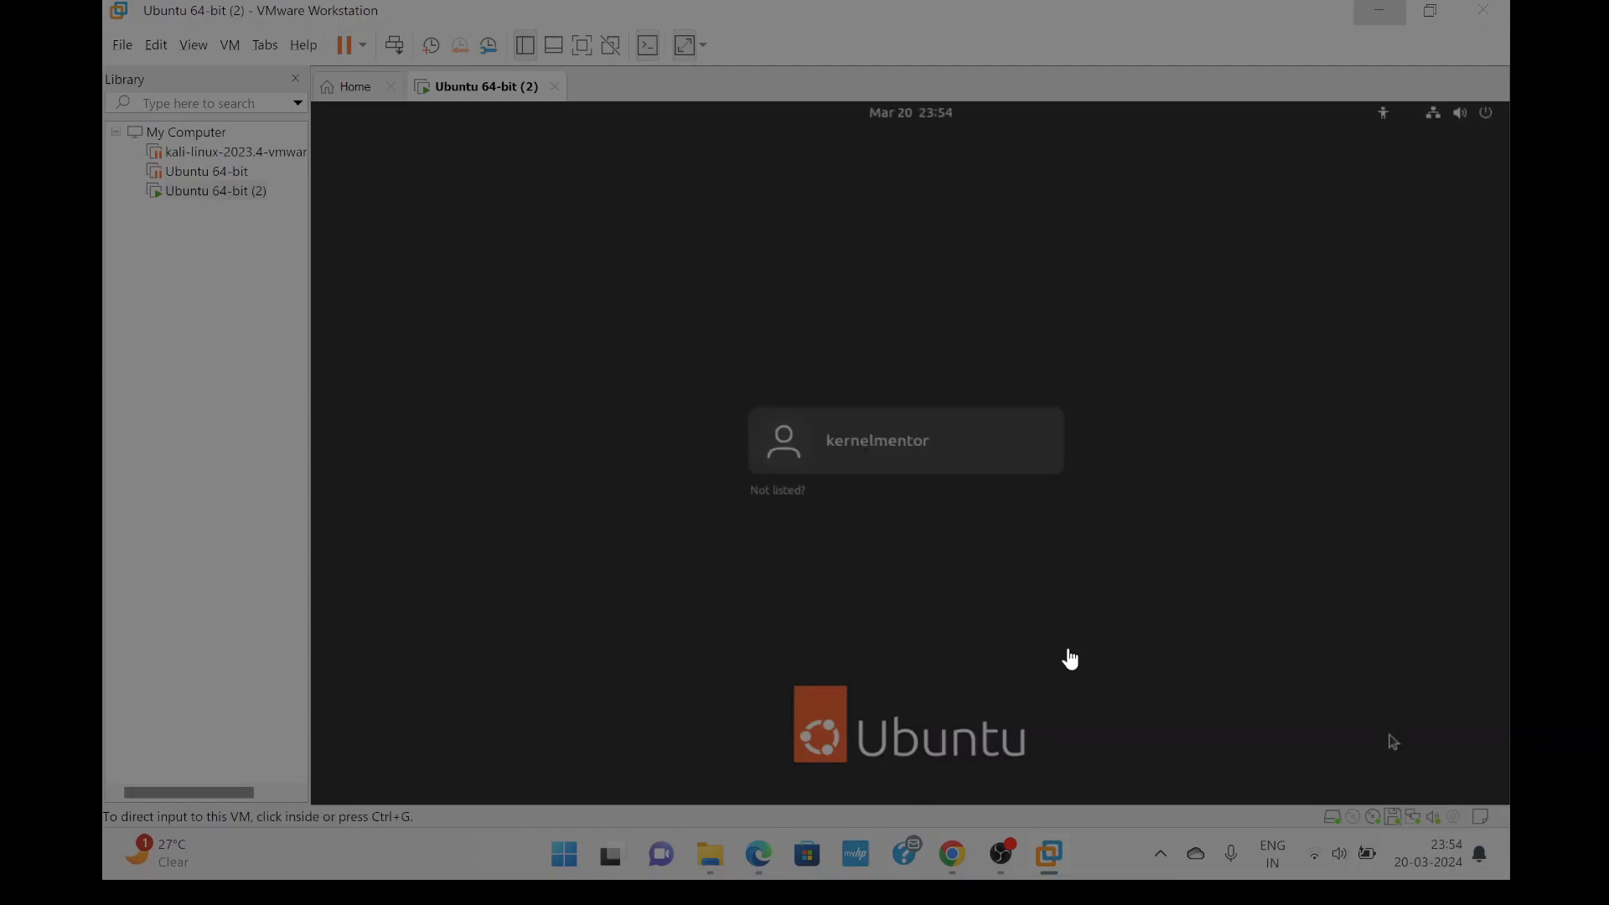
Select the new user card on the login screen and sign in with the account password.
click(863, 448)
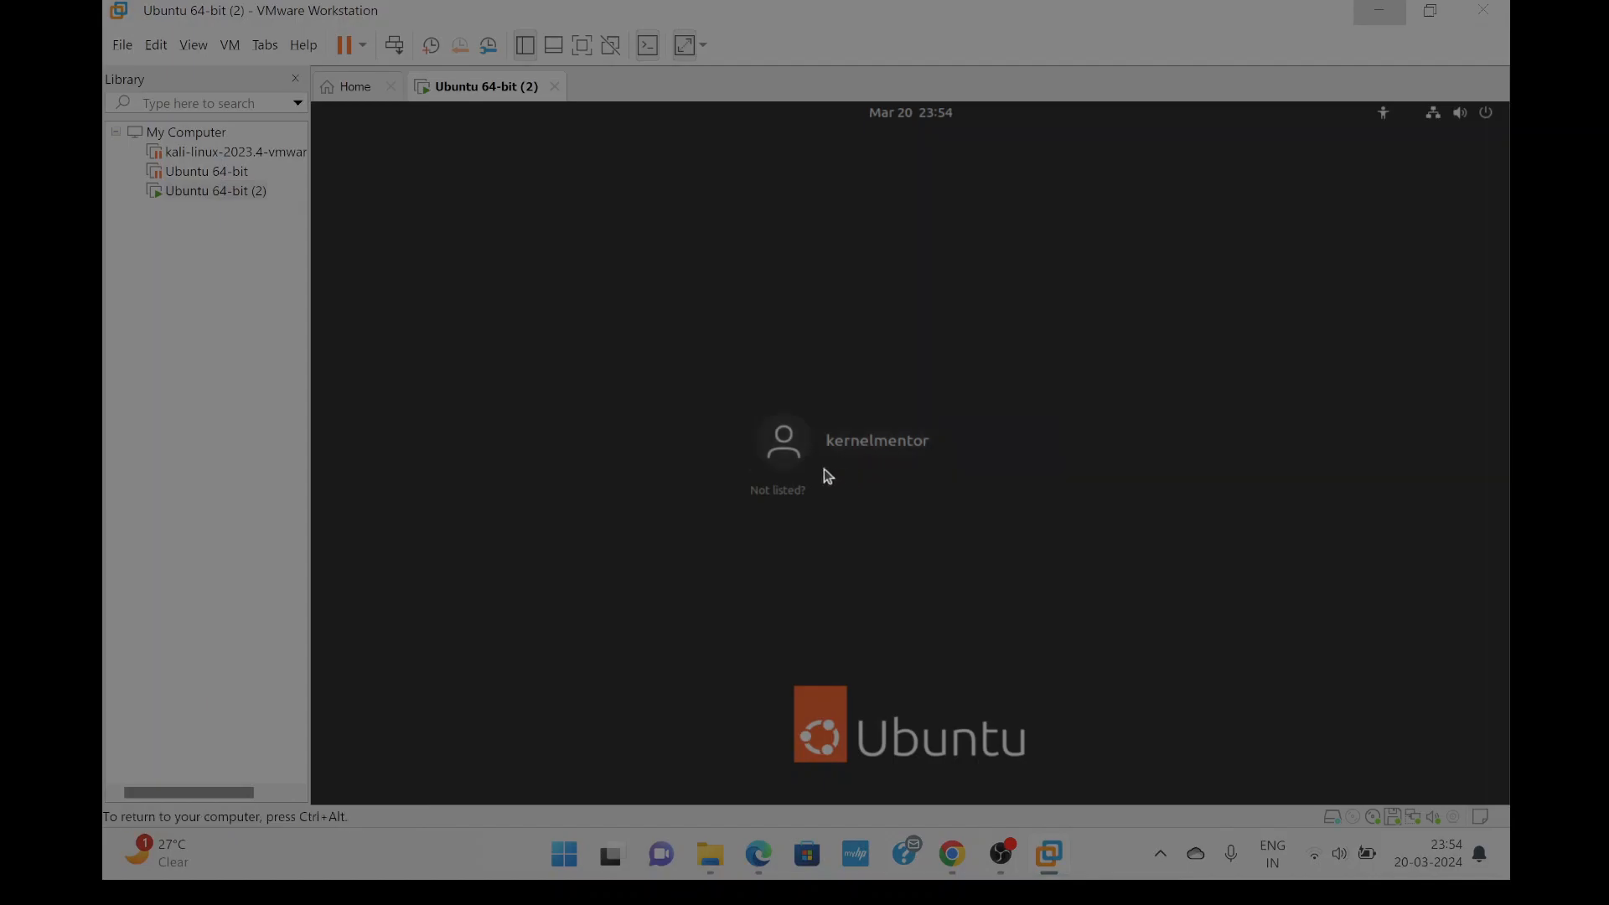
click(831, 445)
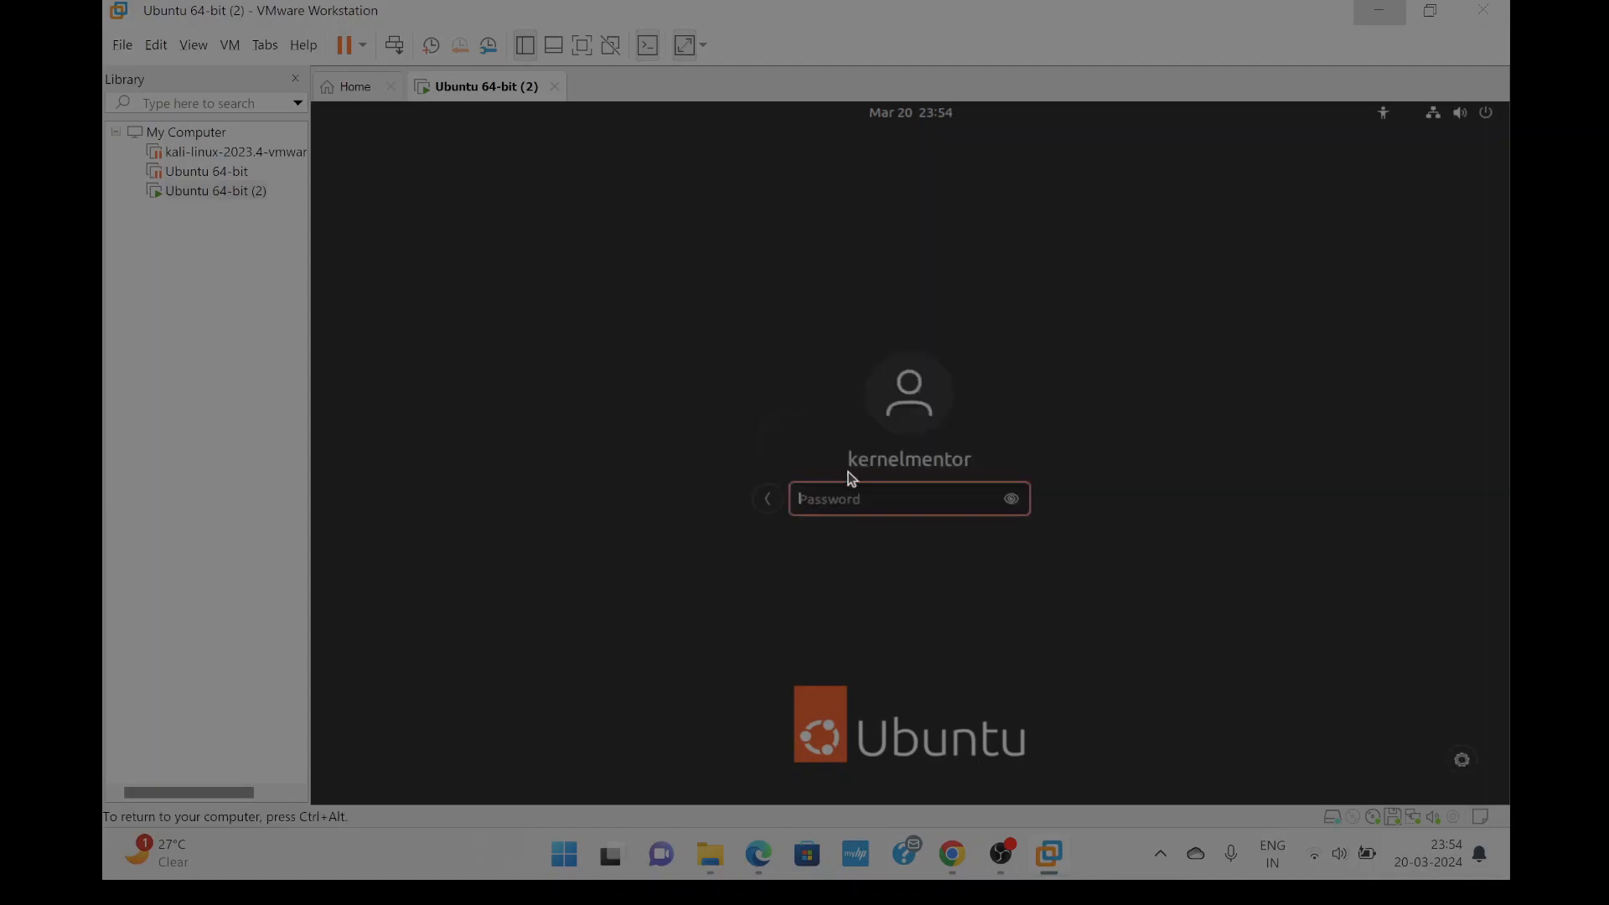
text(*)
key(BackSpace)
text(******)
key(Return)
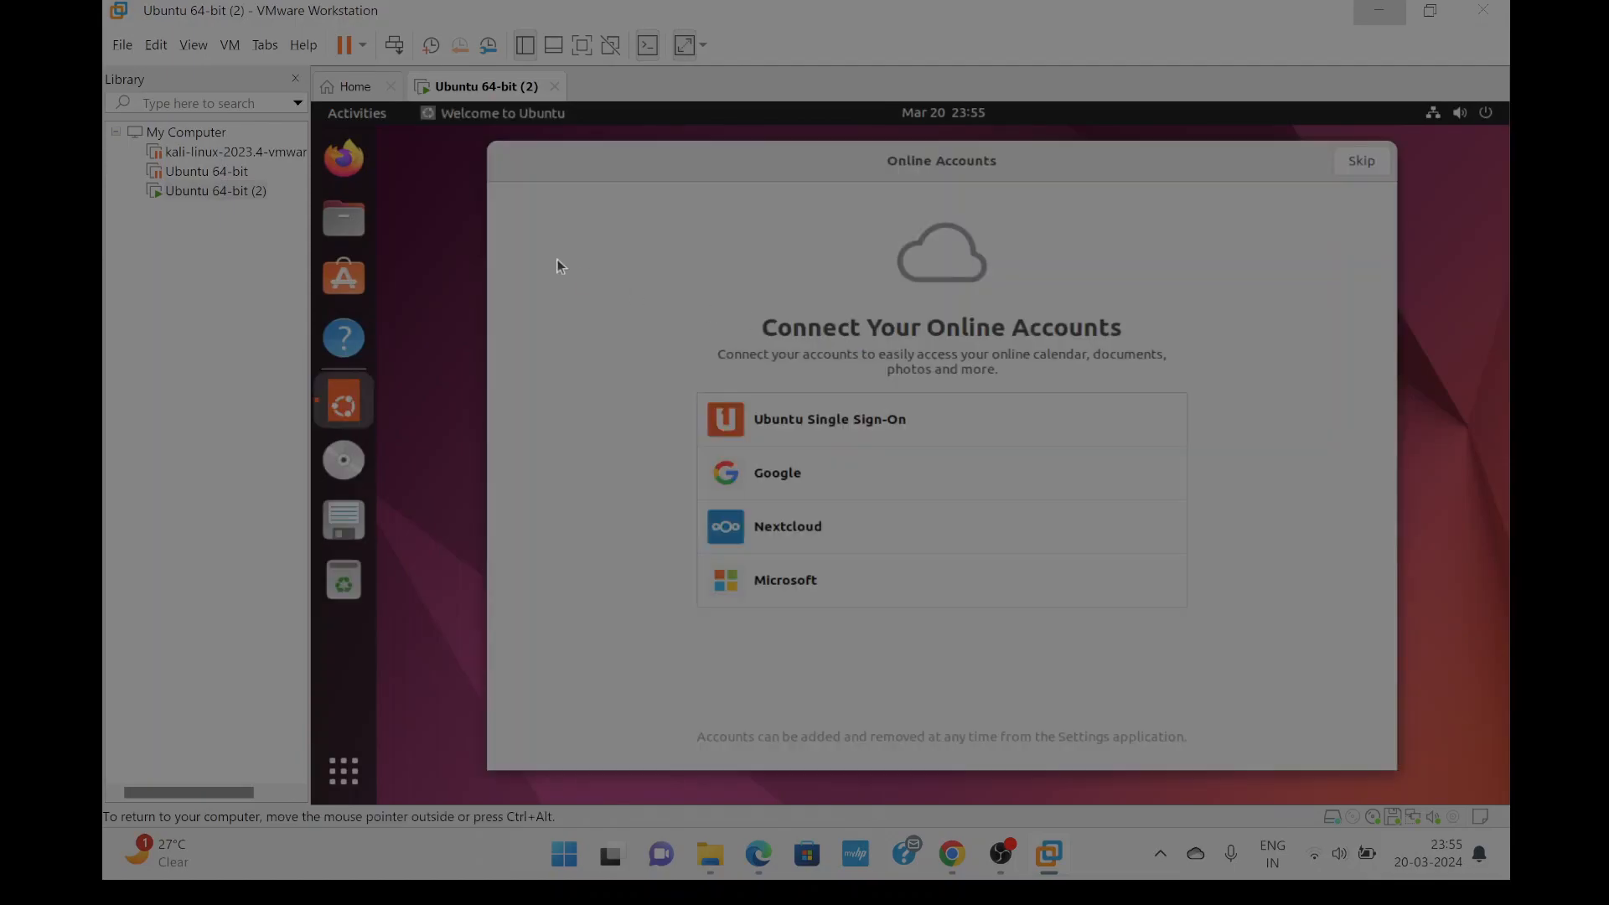
Skip Online Accounts and Ubuntu Pro, choose No, don't send system info, then force-quit the Welcome app.
click(1370, 161)
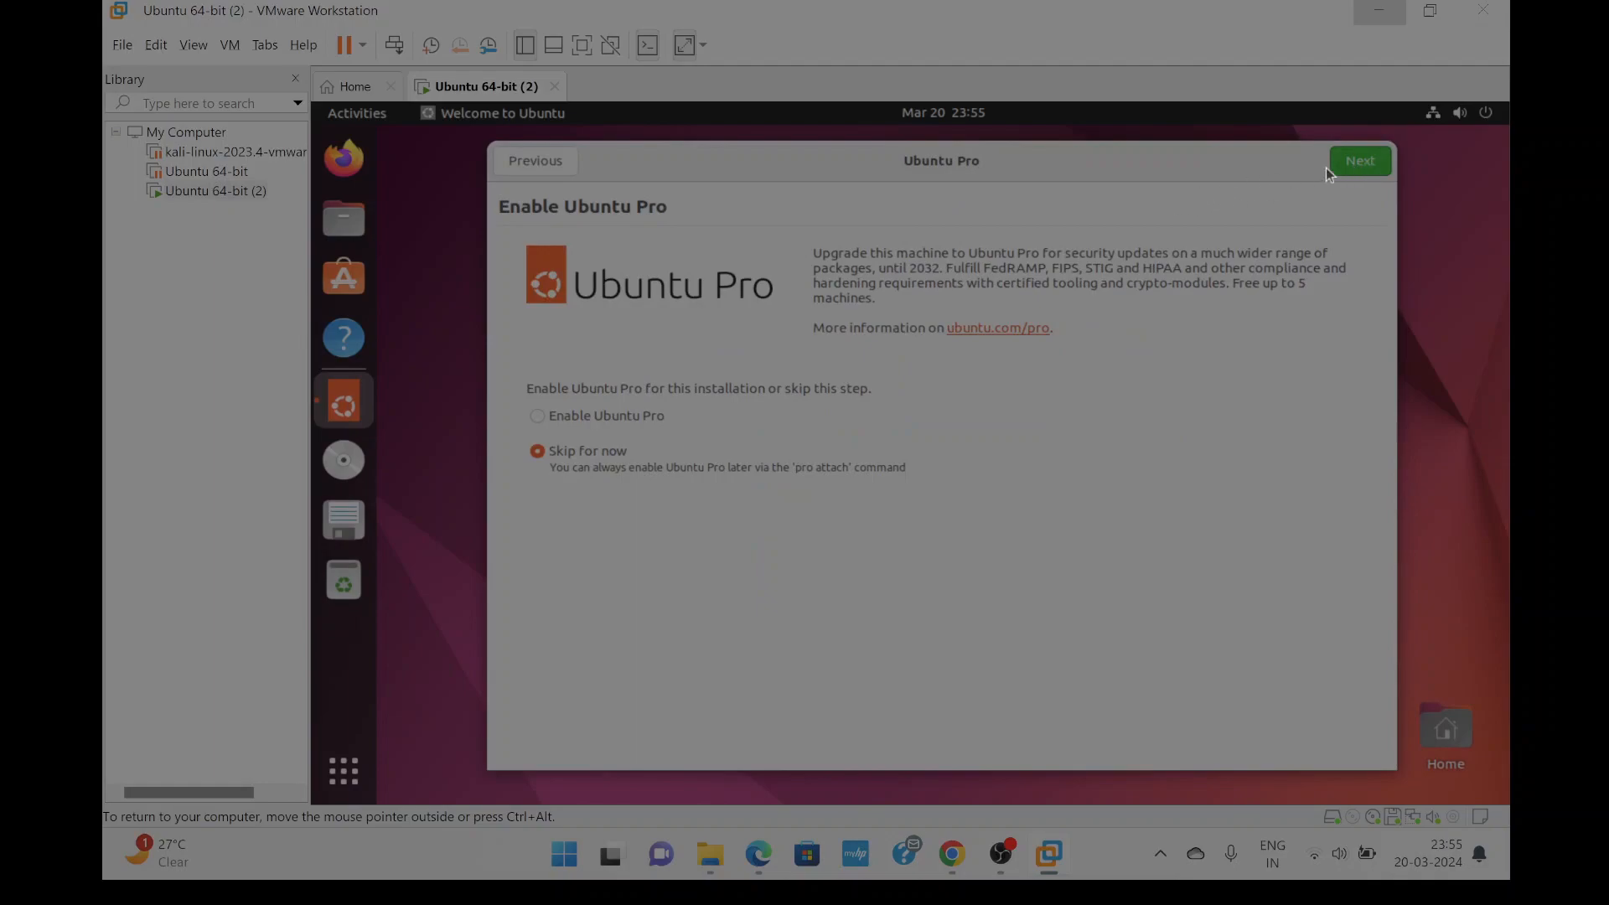
click(1370, 164)
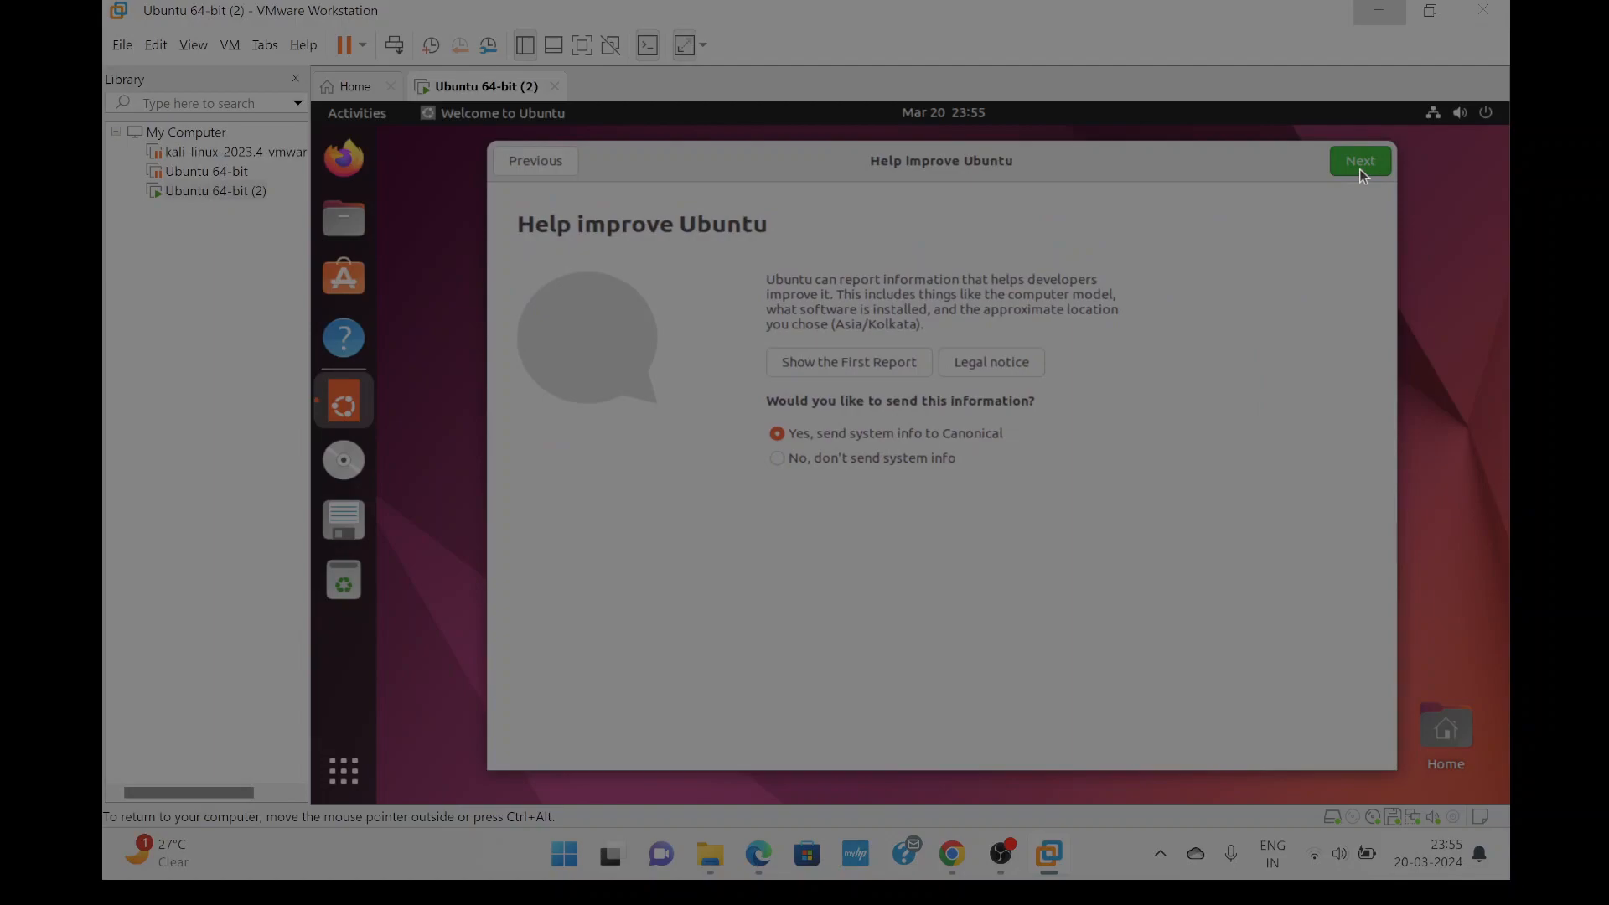
click(919, 454)
click(1351, 166)
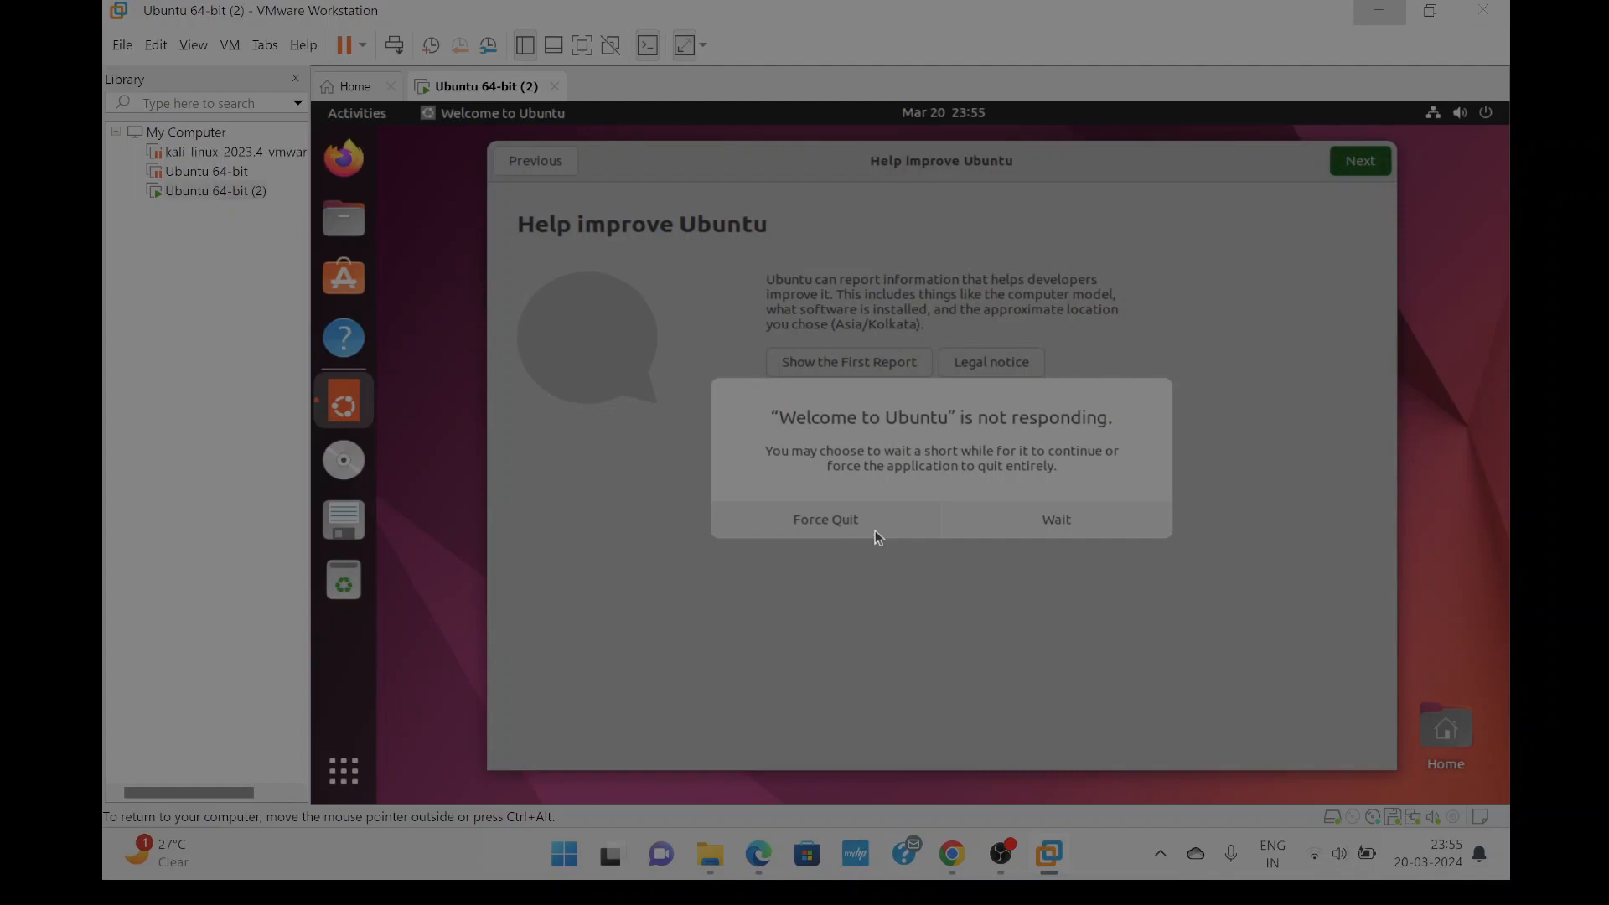
click(873, 531)
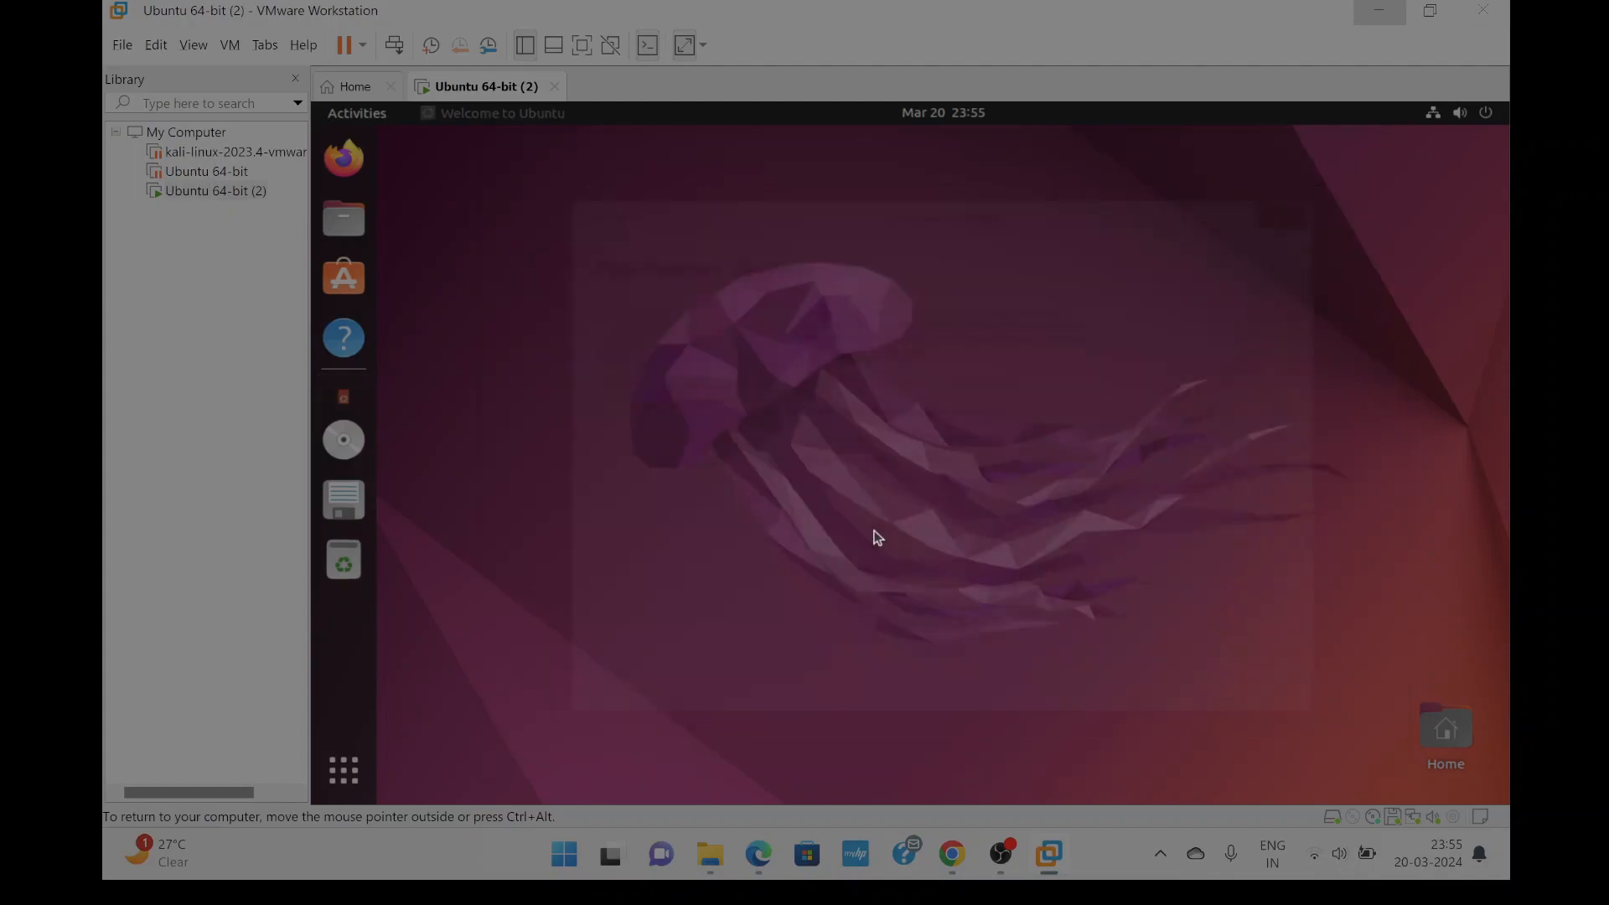
click(341, 221)
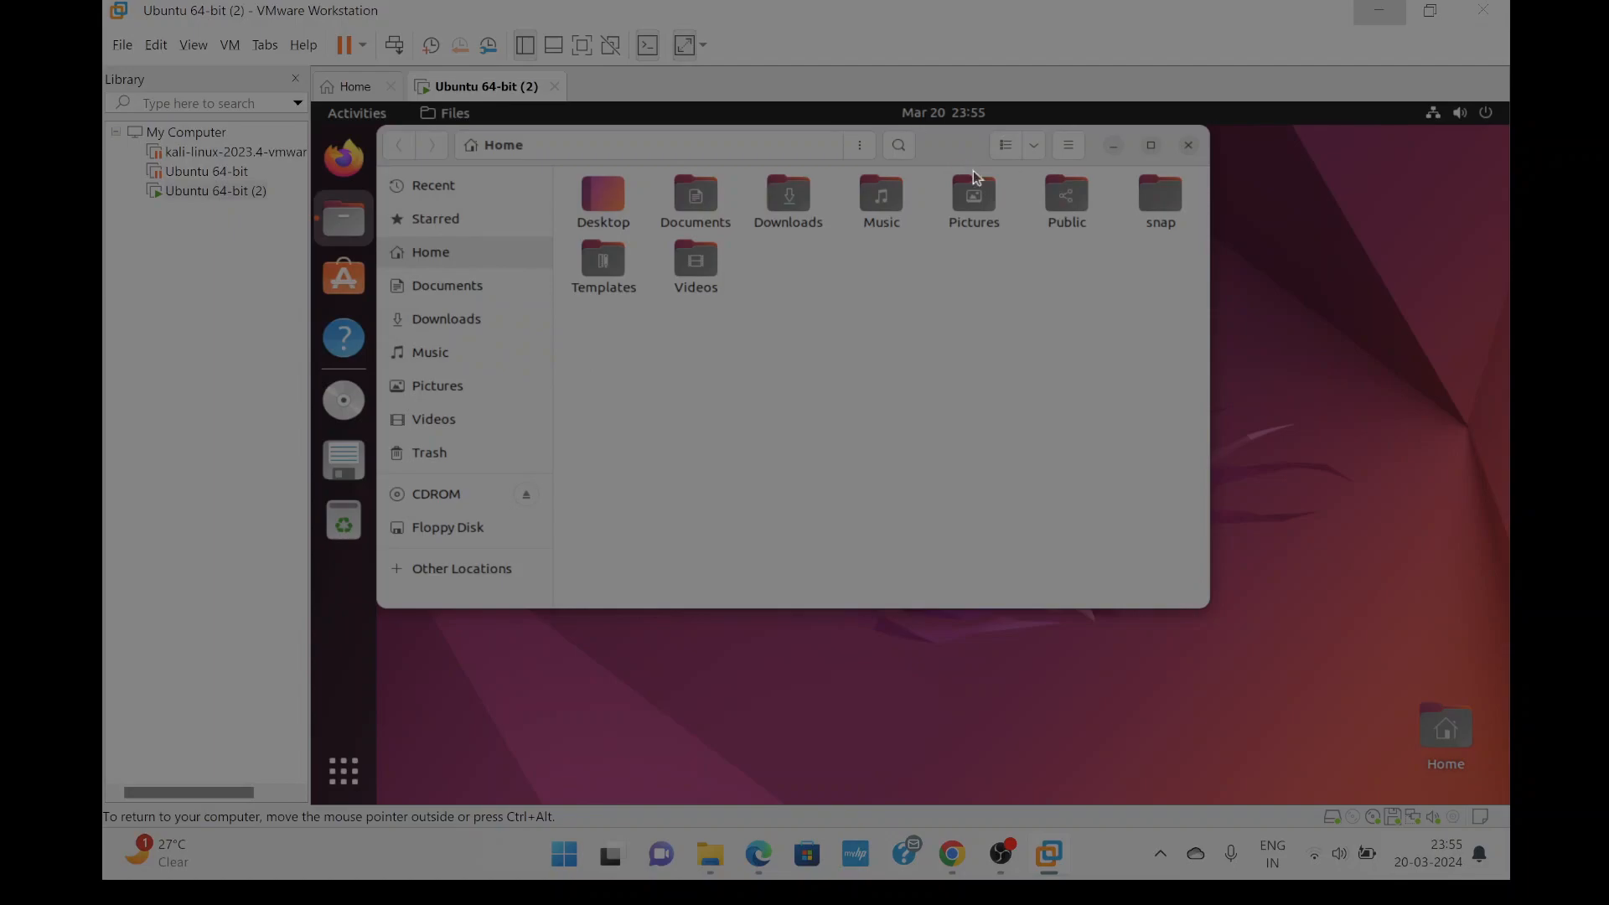
drag(964, 164, 1041, 241)
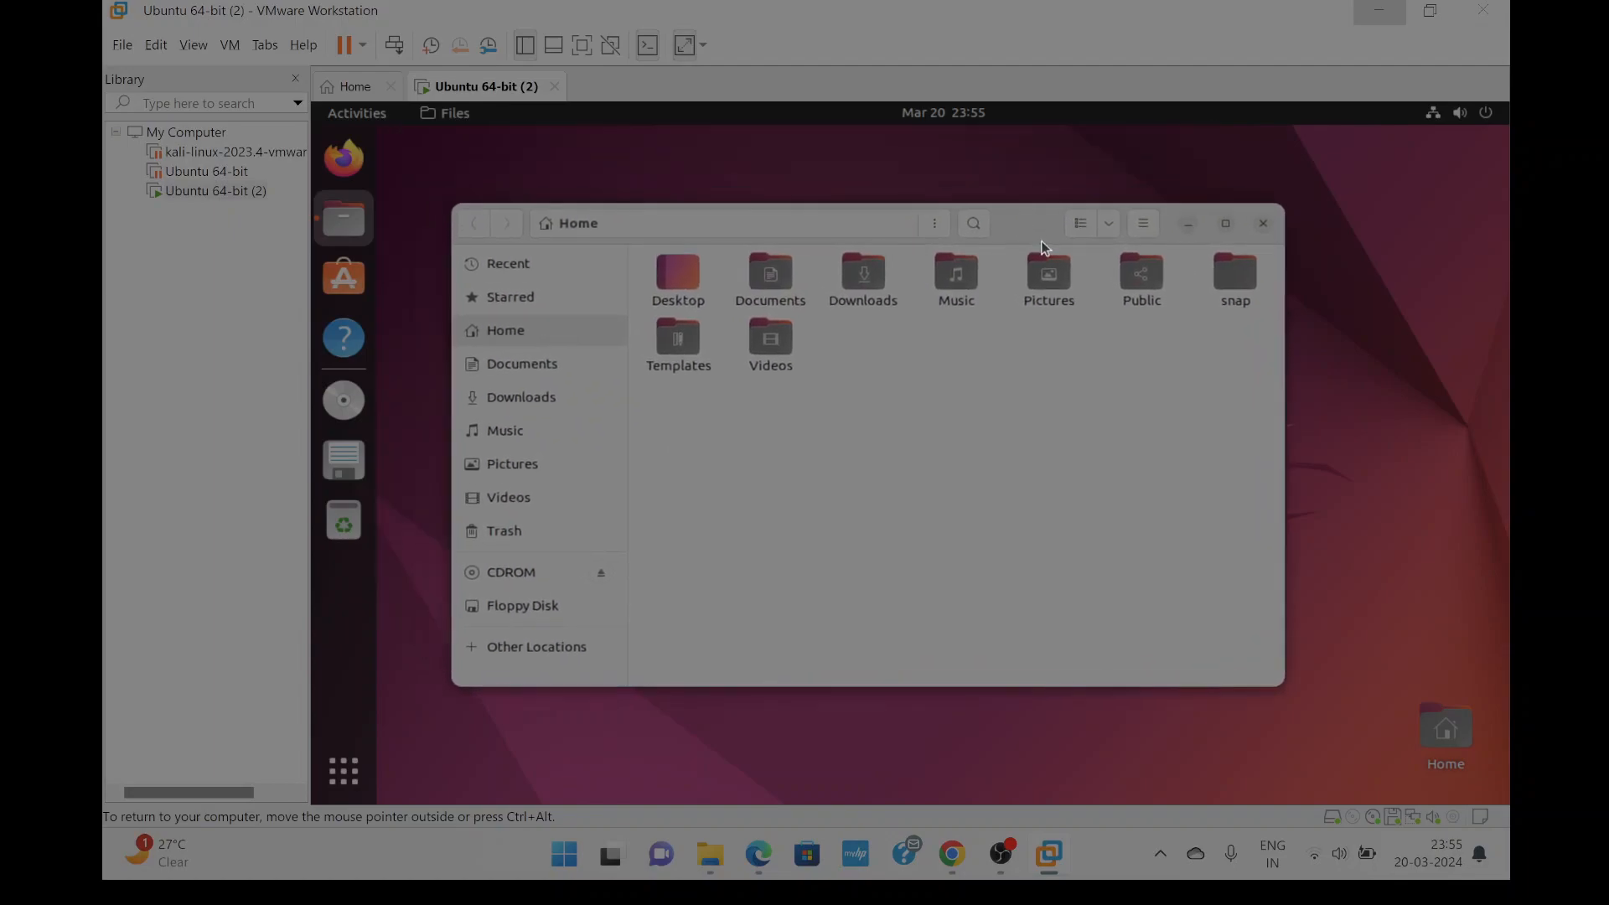
click(1263, 226)
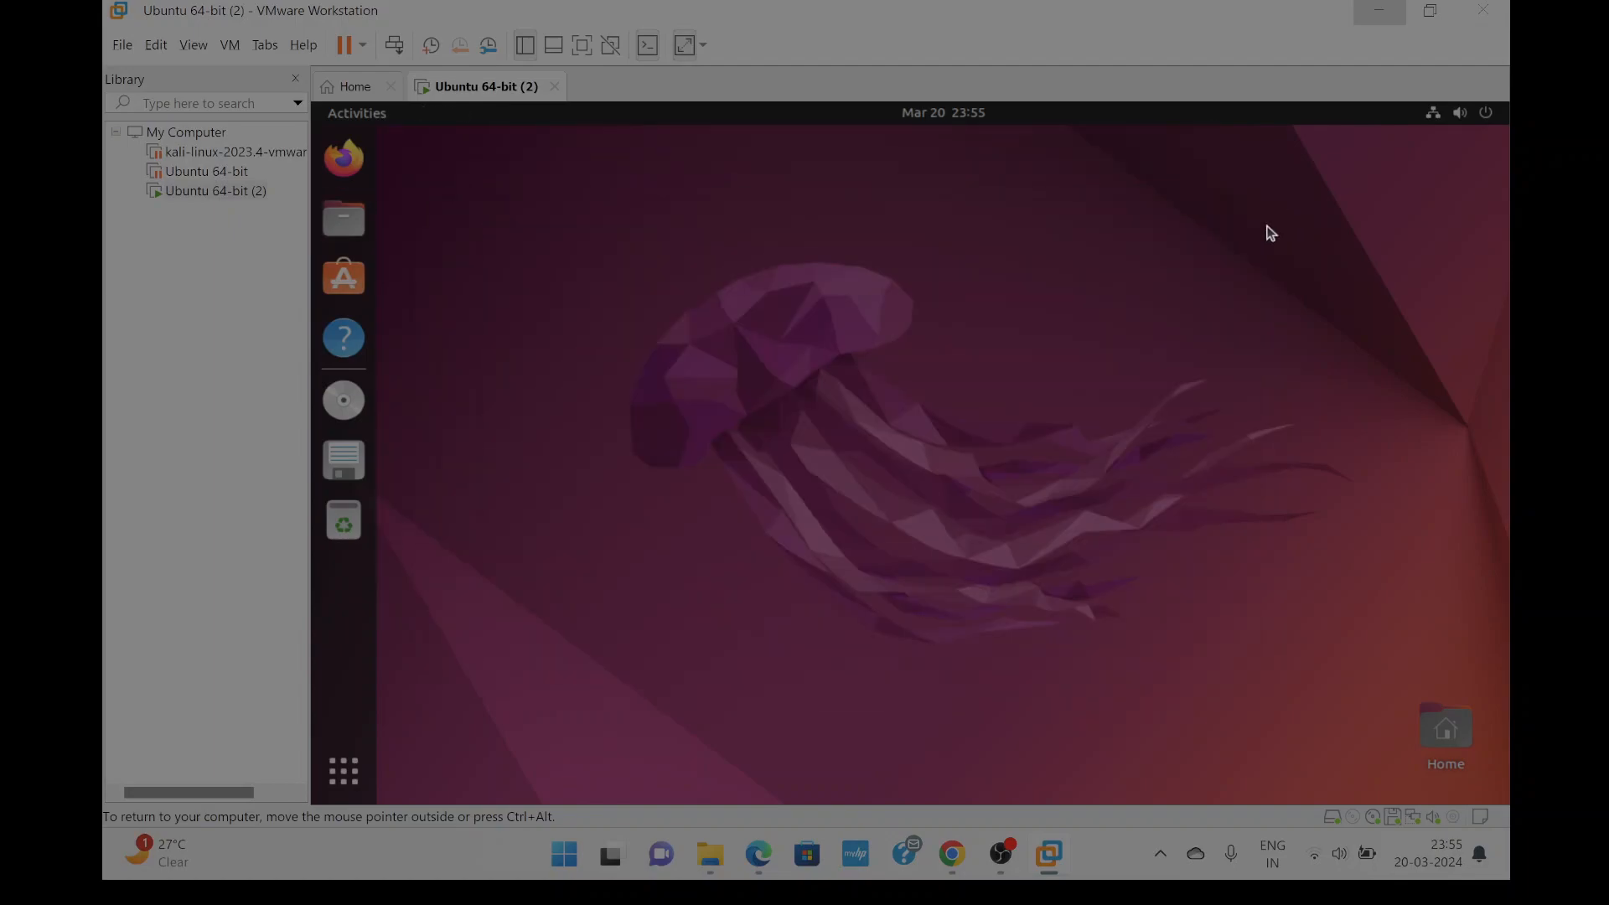